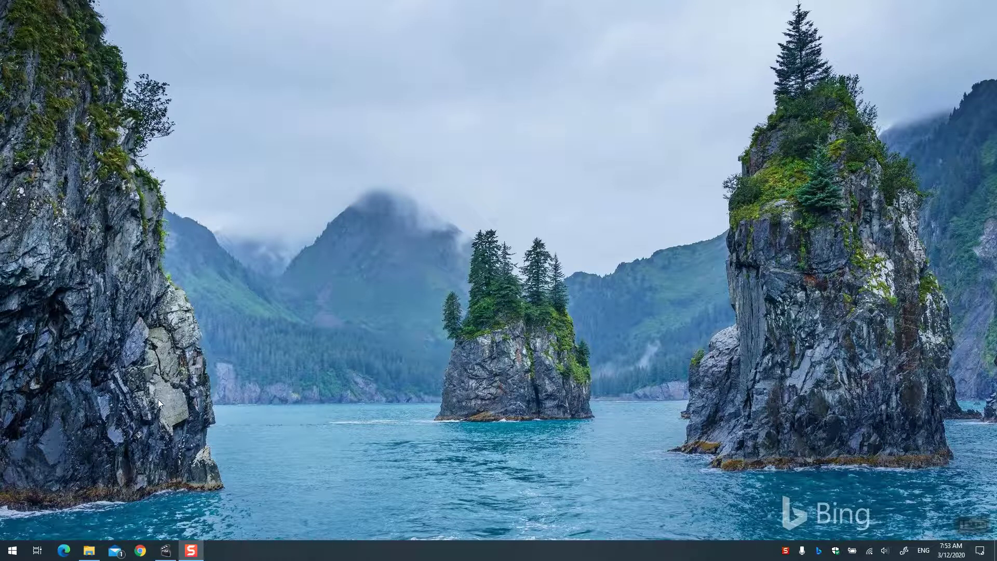
# Step: Load Prince of Persia The Forgotten Sands_Gameplay.mp4 from the 720P folder into a maximized Avidemux
pyautogui.click(166, 551)
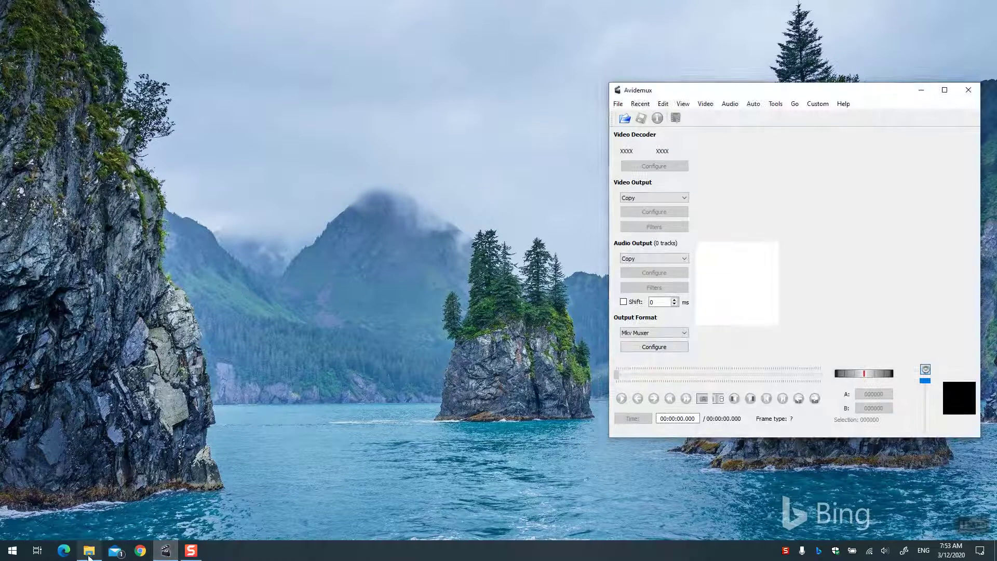
pyautogui.click(89, 550)
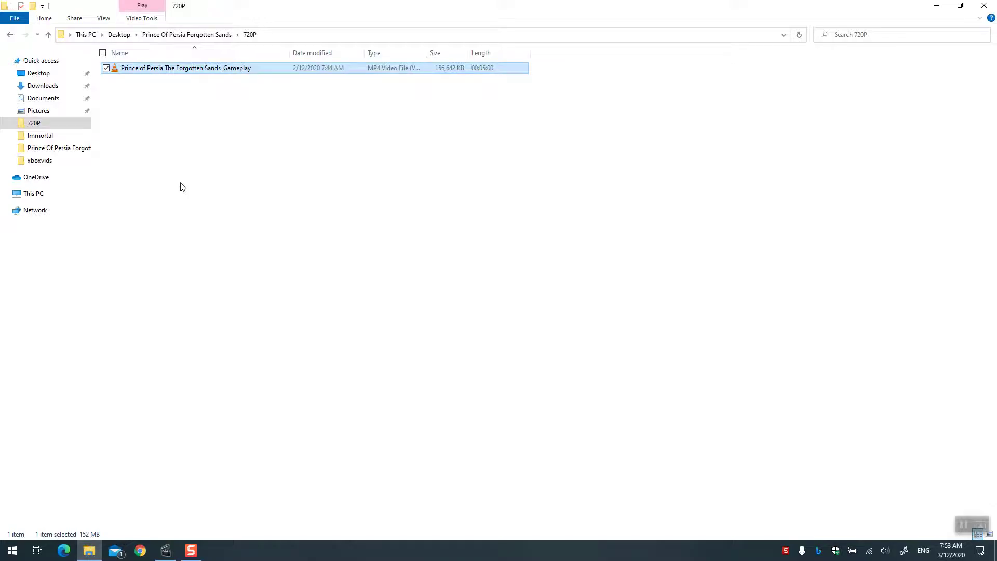
pyautogui.hotkey('alt', 'Tab')
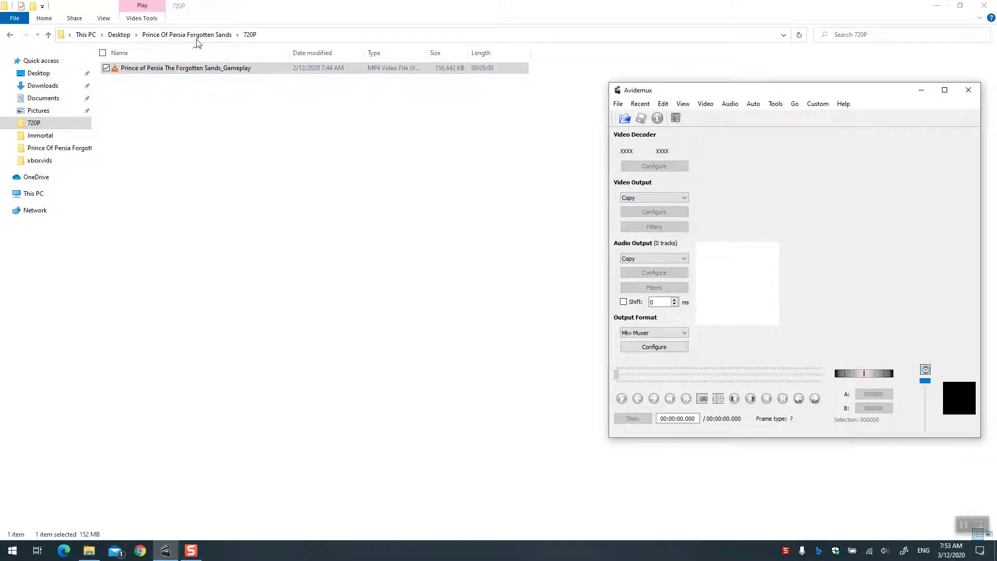
pyautogui.moveTo(174, 68); pyautogui.dragTo(754, 211)
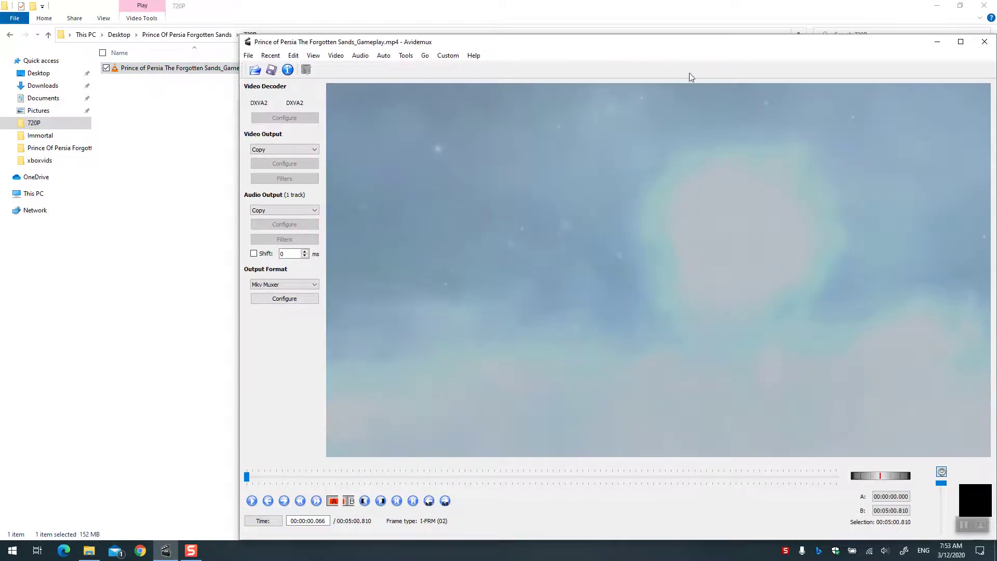
pyautogui.doubleClick(666, 42)
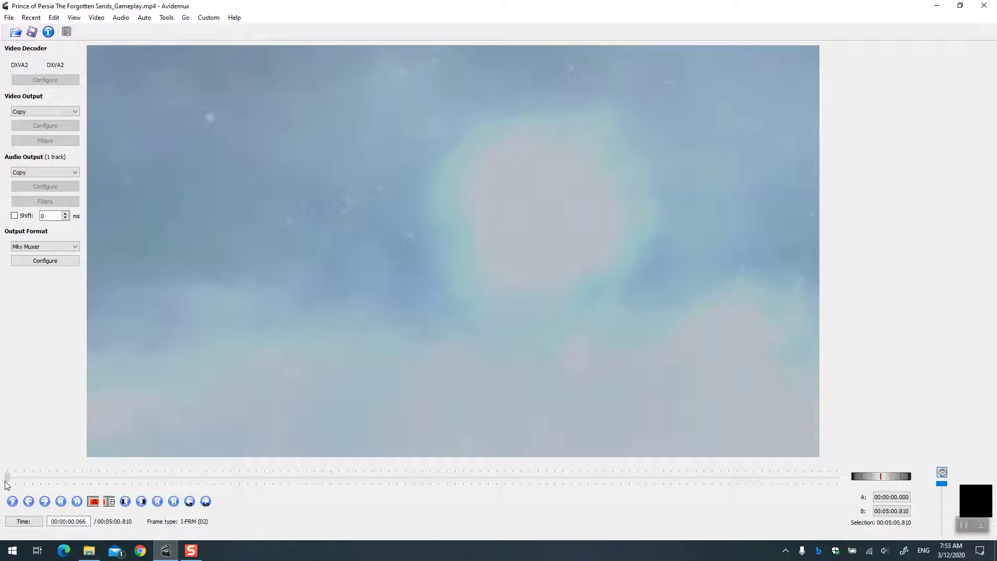
# Step: Scrub the timeline, play from 3:20, then step back to the 3:04 keyframe and play
pyautogui.moveTo(5, 483); pyautogui.dragTo(327, 451)
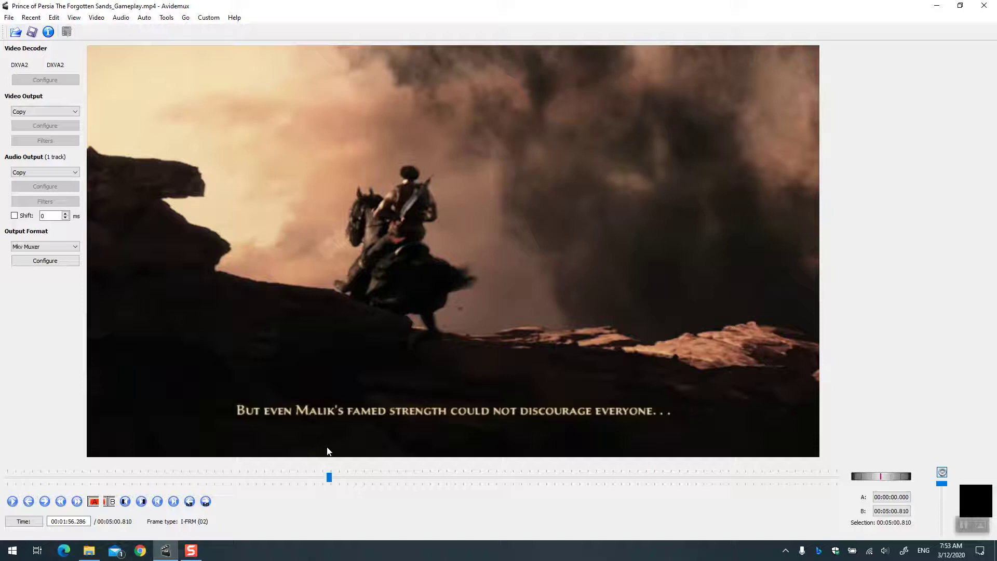
pyautogui.moveTo(330, 476); pyautogui.dragTo(564, 479)
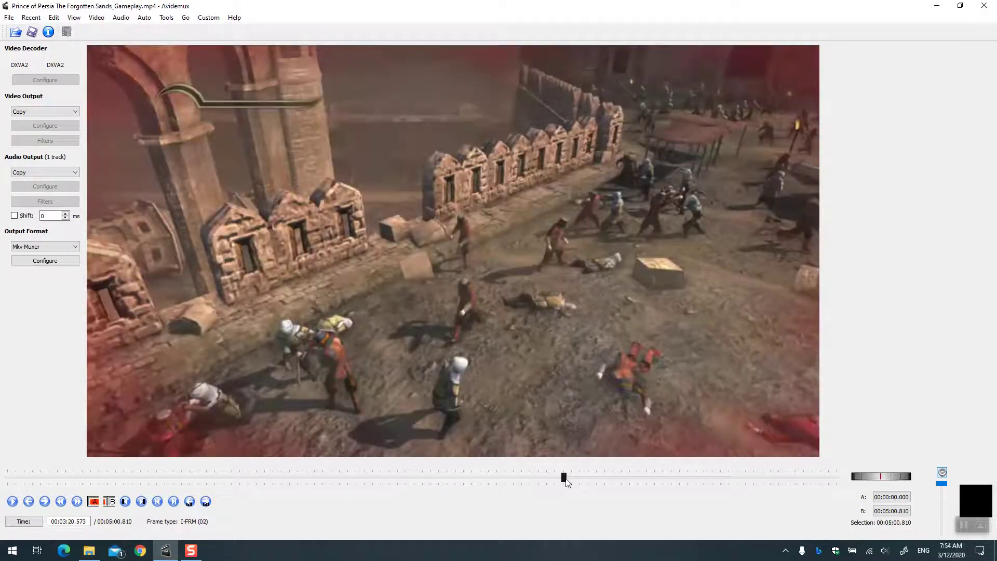
pyautogui.click(12, 501)
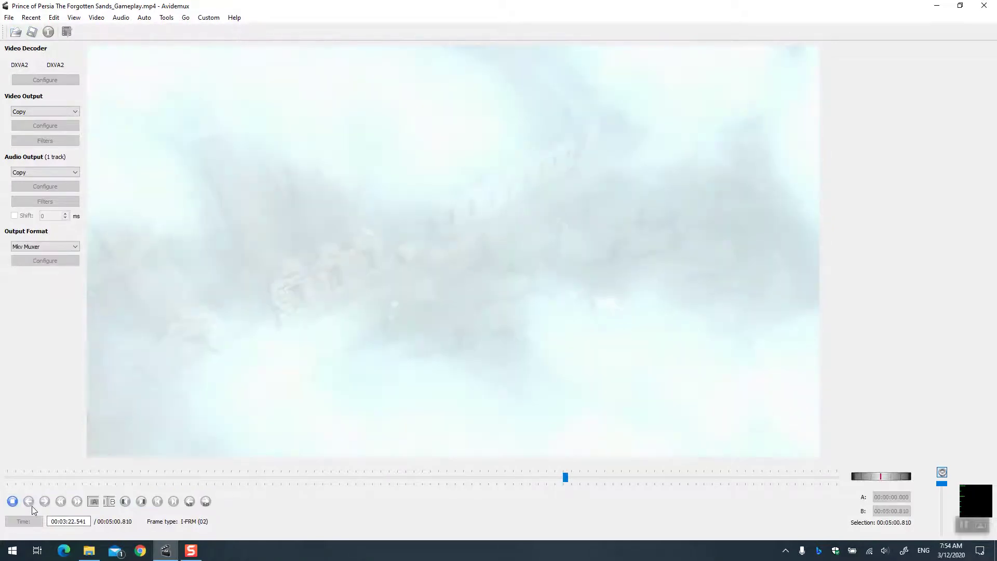
pyautogui.click(12, 501)
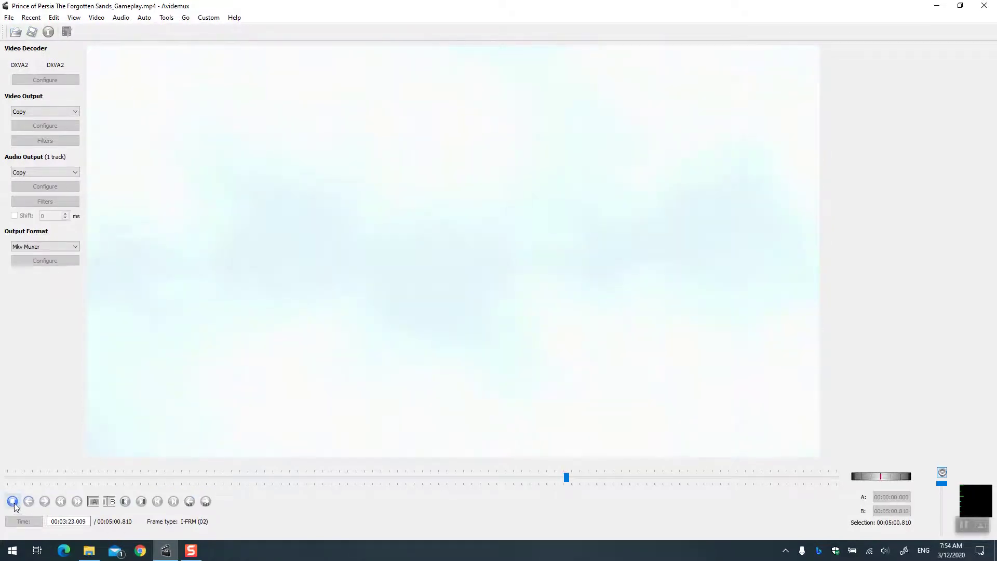
pyautogui.click(60, 502)
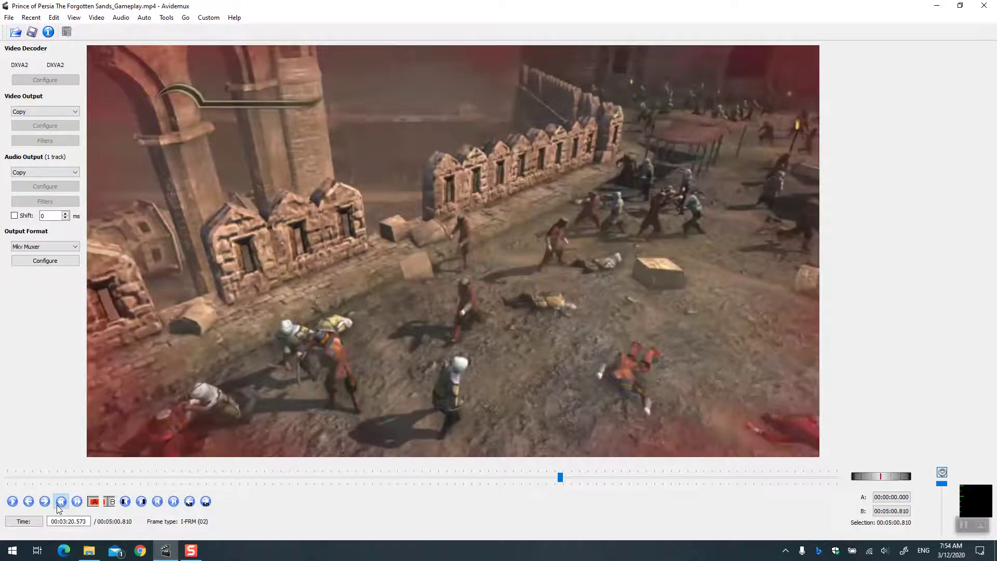
pyautogui.click(60, 502)
pyautogui.click(60, 502)
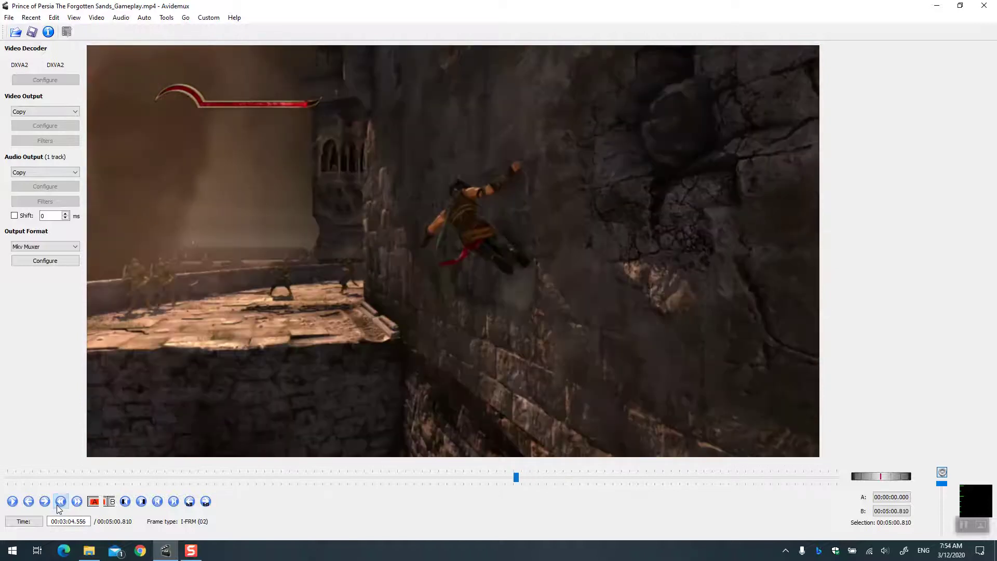
pyautogui.click(12, 501)
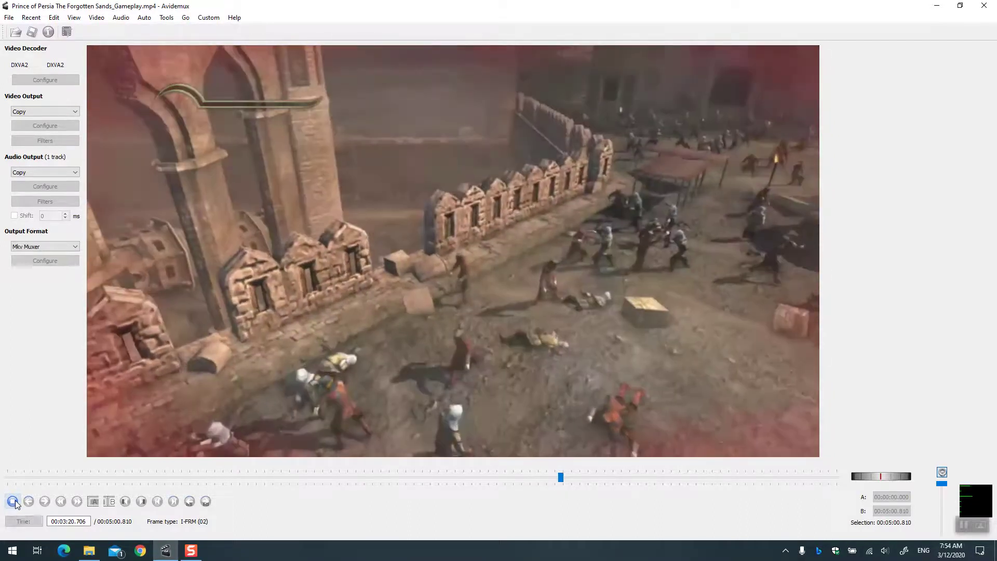
# Step: Stop playback and return to the 3:20–3:22 area of the video
pyautogui.click(12, 501)
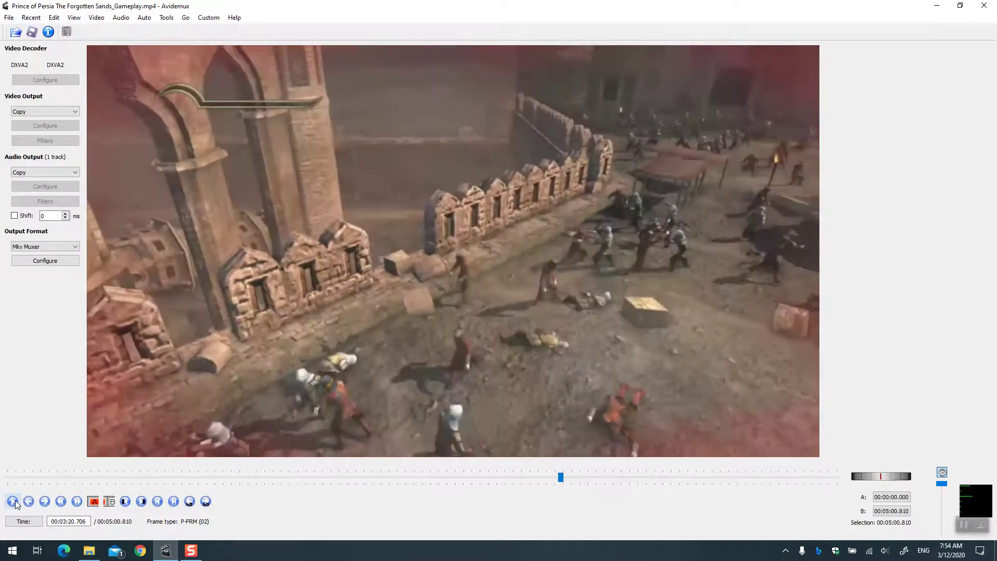
pyautogui.click(561, 478)
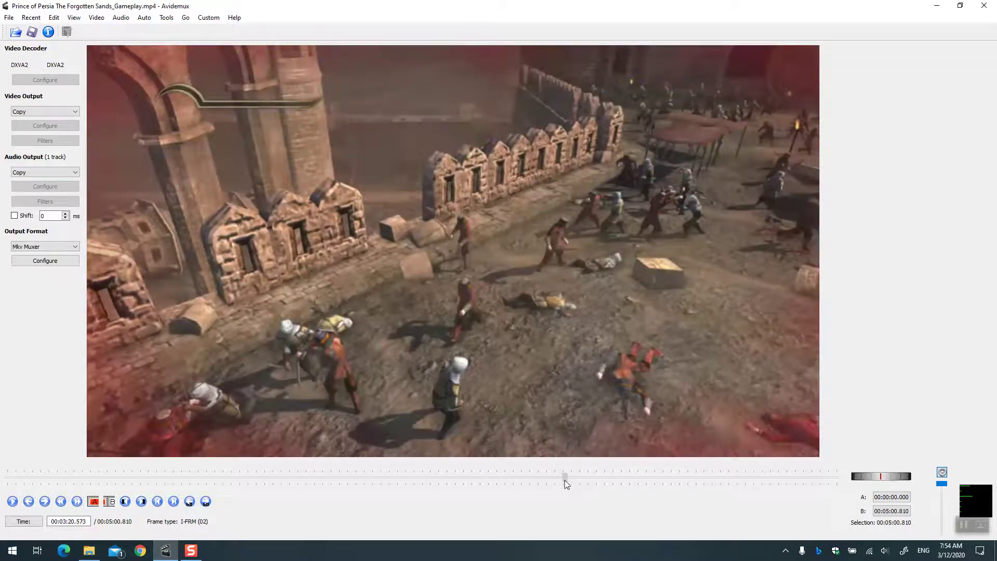
pyautogui.click(565, 479)
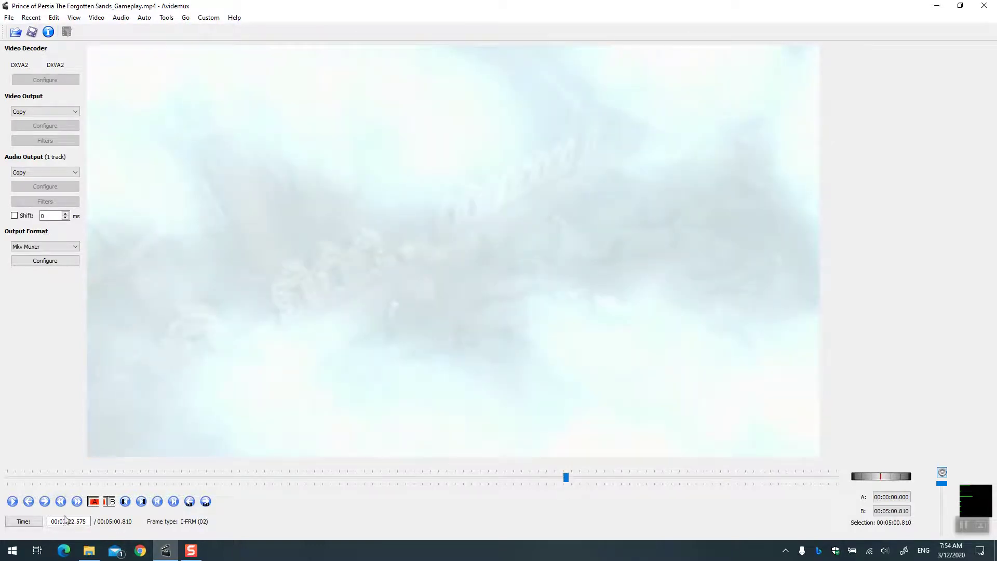
# Step: Step back keyframe by keyframe to 00:02:52.444 and set the A start marker there
pyautogui.click(79, 501)
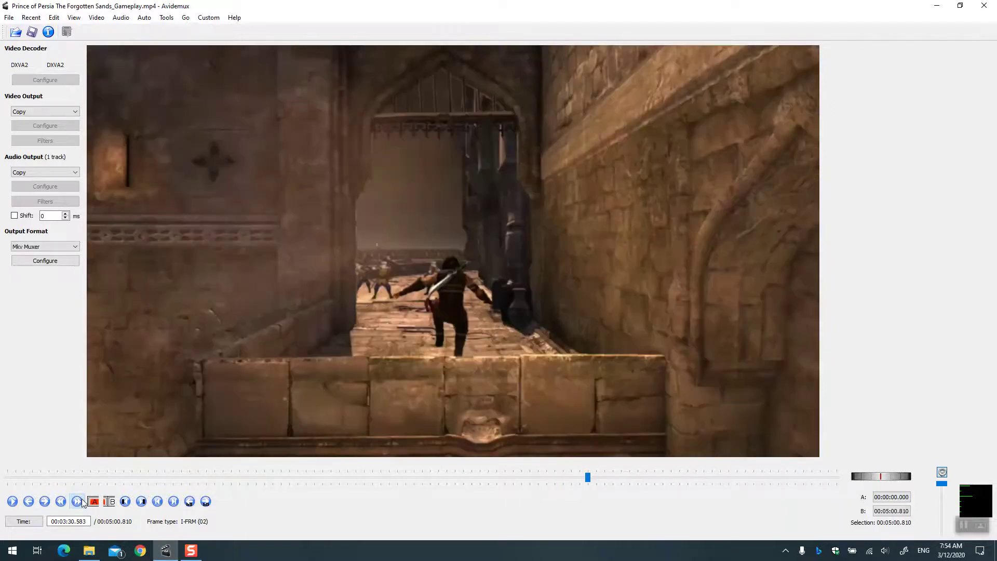
pyautogui.click(65, 500)
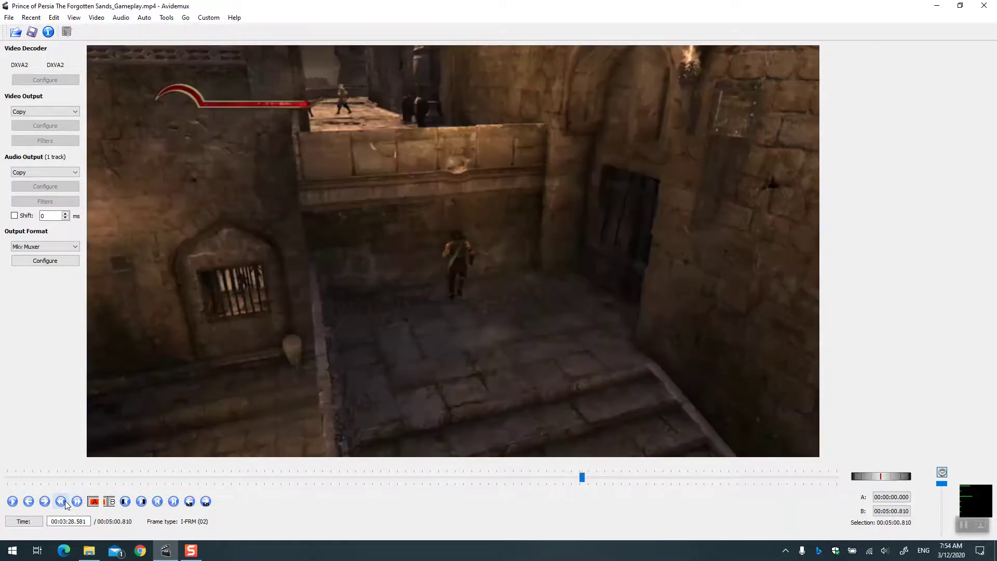
pyautogui.click(65, 501)
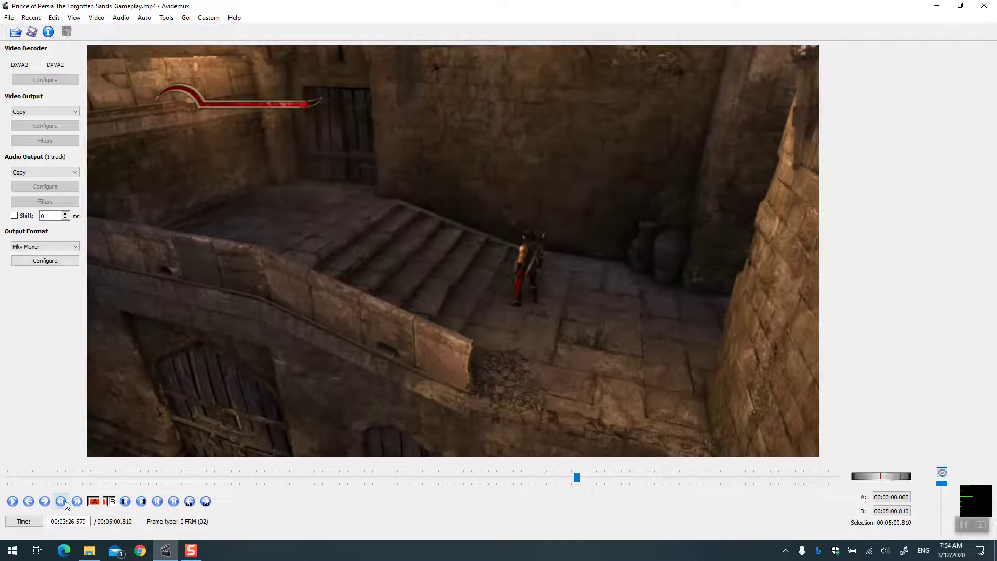
pyautogui.click(65, 501)
pyautogui.click(64, 501)
pyautogui.click(65, 501)
pyautogui.click(64, 501)
pyautogui.click(64, 500)
pyautogui.click(64, 501)
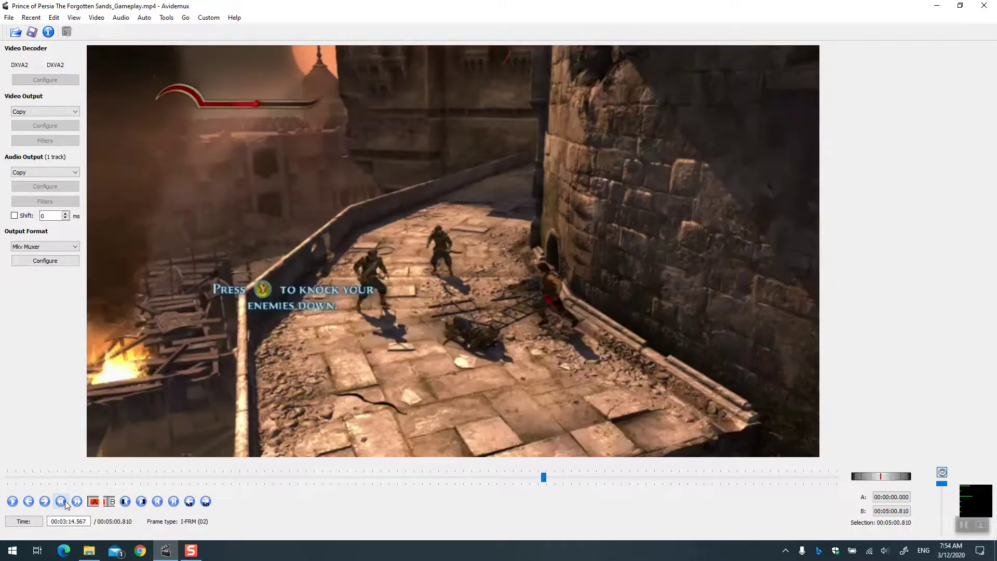
pyautogui.click(65, 500)
pyautogui.click(64, 501)
pyautogui.click(64, 501)
pyautogui.click(65, 501)
pyautogui.click(65, 501)
pyautogui.click(65, 501)
pyautogui.click(64, 500)
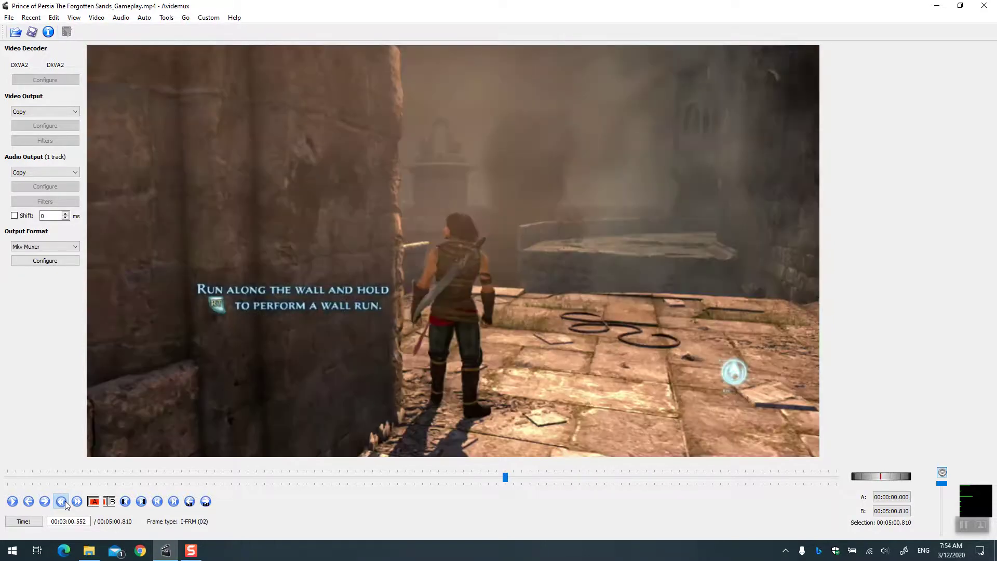
pyautogui.click(64, 501)
pyautogui.click(64, 500)
pyautogui.click(64, 501)
pyautogui.click(64, 501)
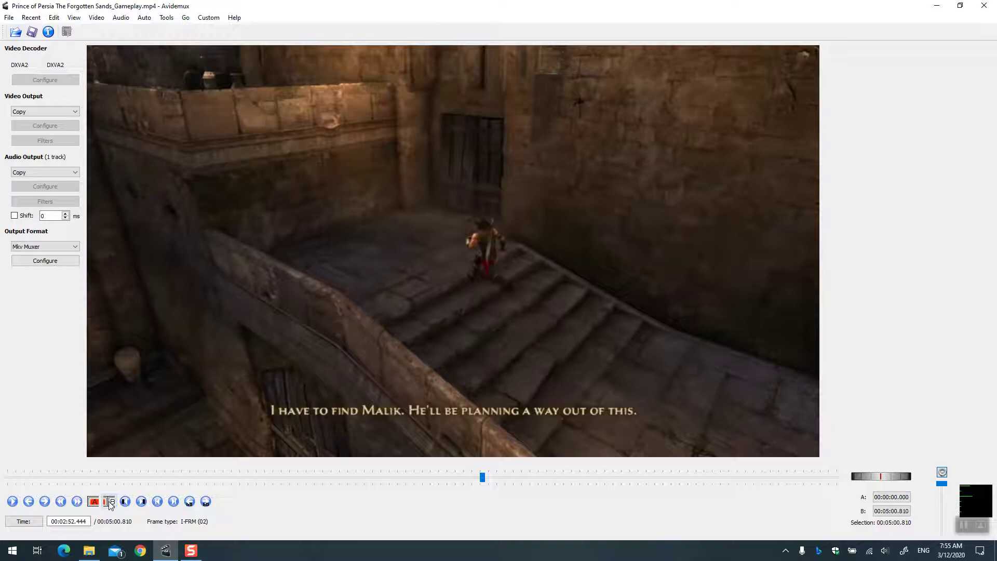
pyautogui.click(94, 501)
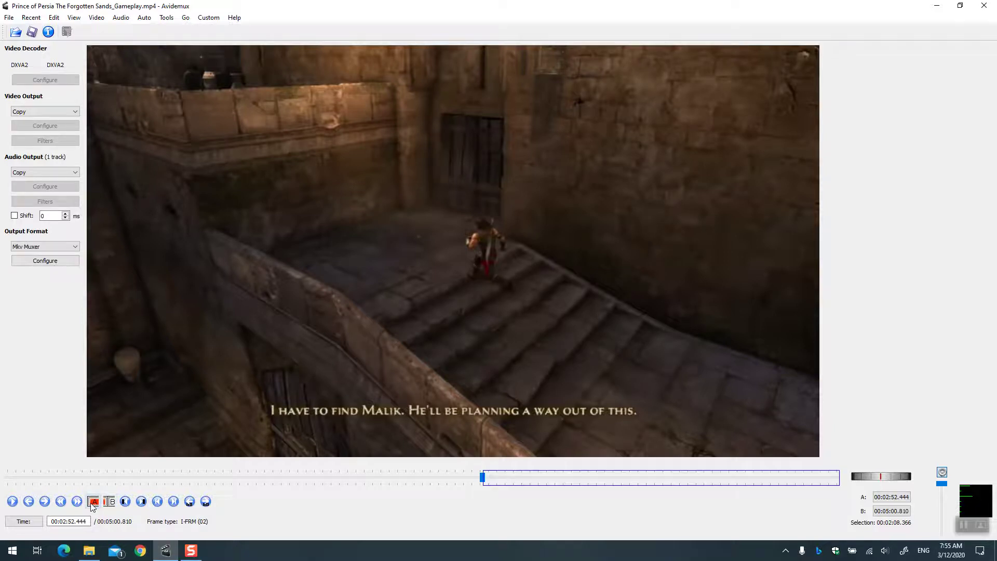
# Step: Step forward keyframe by keyframe to the 00:03:26.579 stairs scene
pyautogui.click(78, 502)
pyautogui.click(78, 501)
pyautogui.click(77, 502)
pyautogui.click(78, 502)
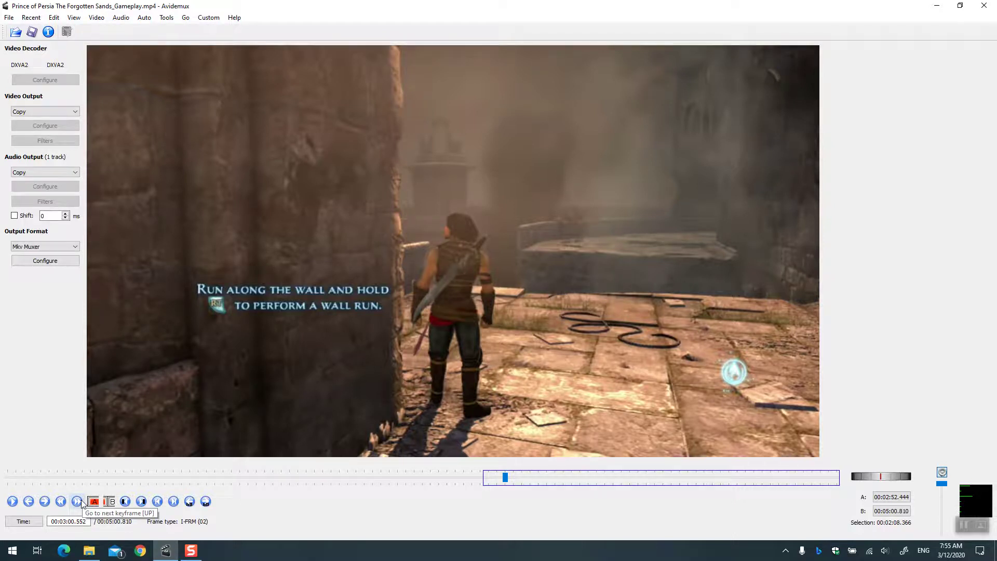
pyautogui.click(78, 502)
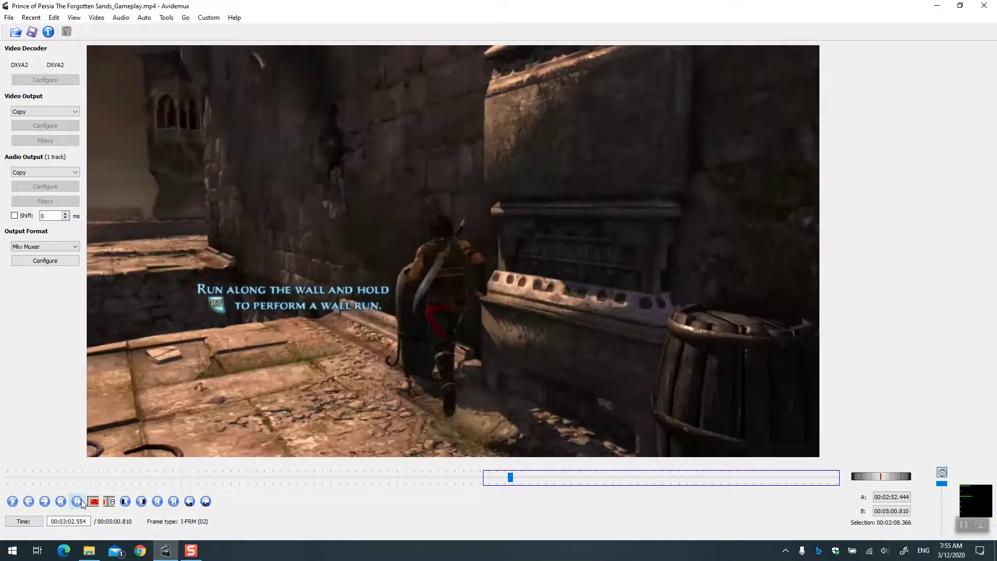
pyautogui.click(77, 502)
pyautogui.click(78, 502)
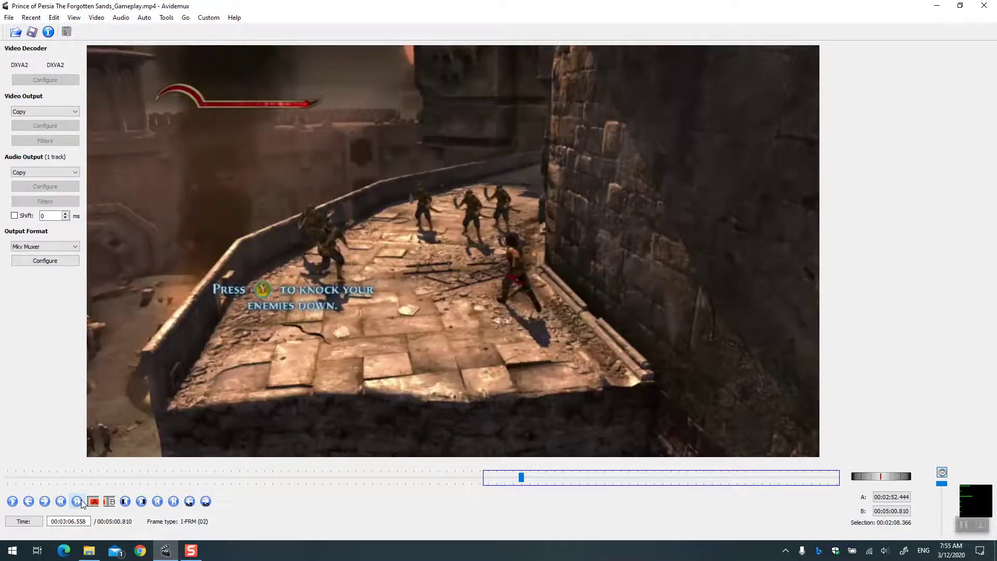
pyautogui.click(78, 501)
pyautogui.click(77, 501)
pyautogui.click(78, 501)
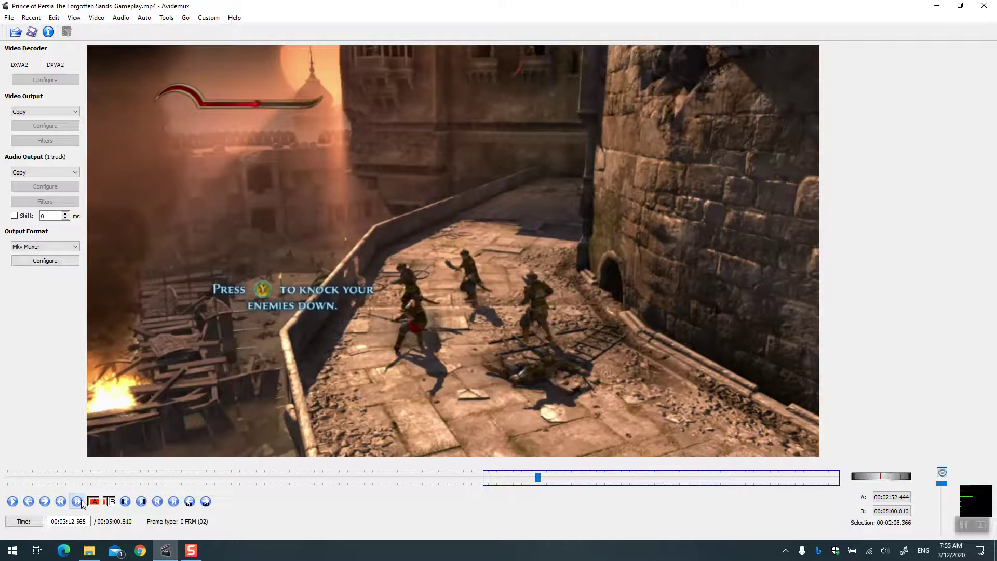
pyautogui.click(77, 501)
pyautogui.click(78, 501)
pyautogui.click(78, 502)
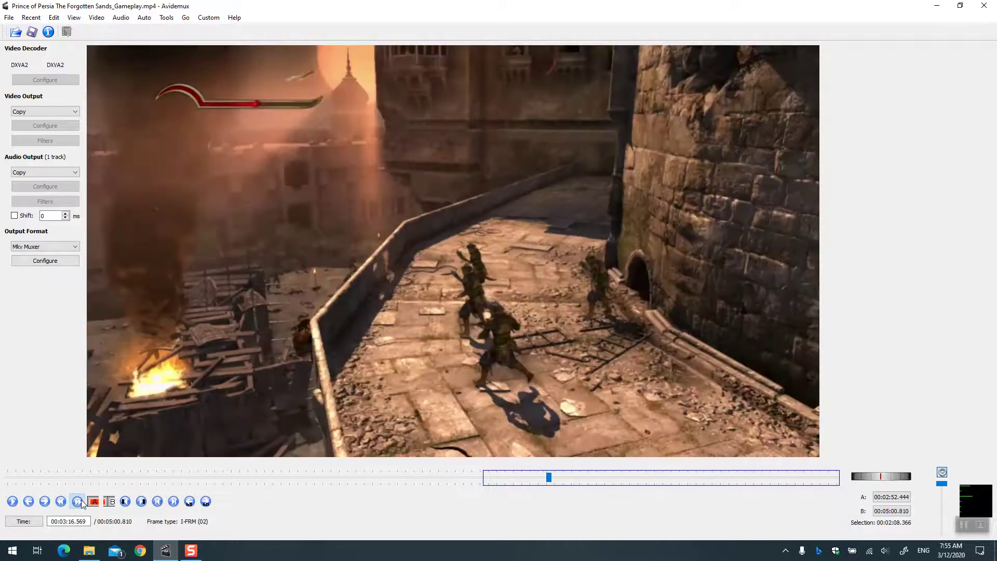
pyautogui.click(78, 502)
pyautogui.click(77, 501)
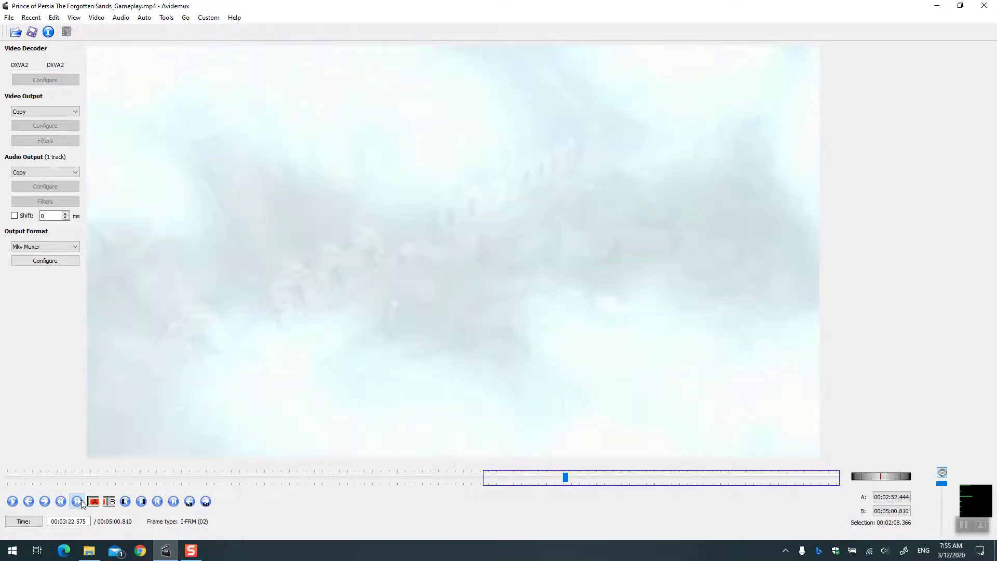
pyautogui.click(77, 502)
pyautogui.click(77, 501)
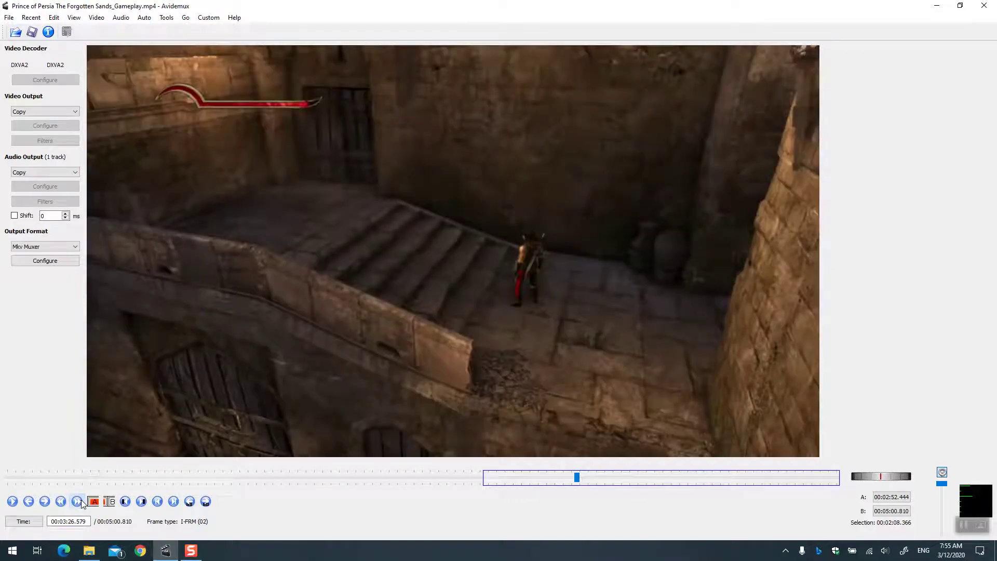
# Step: Set the B end marker at 00:03:26.579 and bring up the save dialog
pyautogui.click(108, 501)
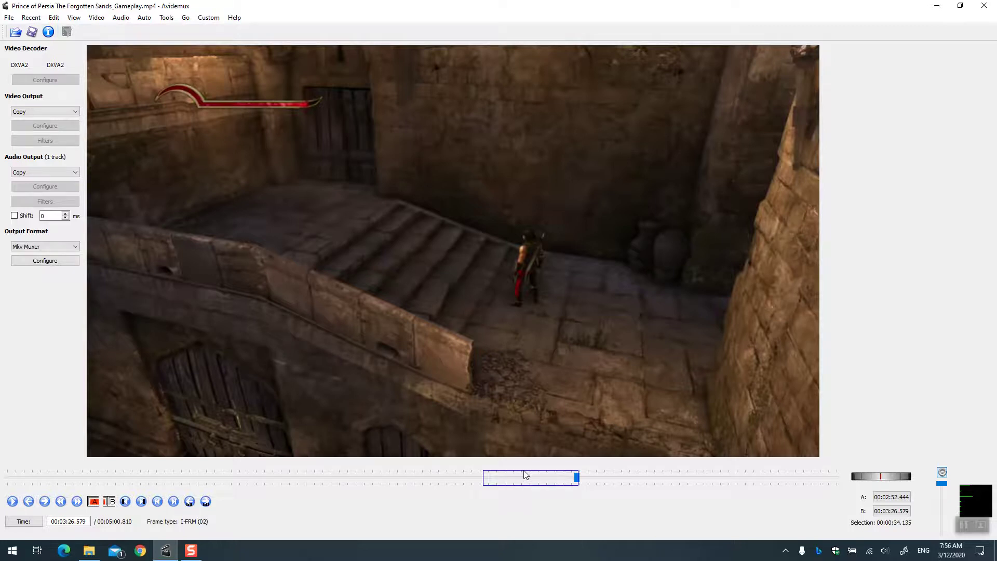
pyautogui.click(35, 32)
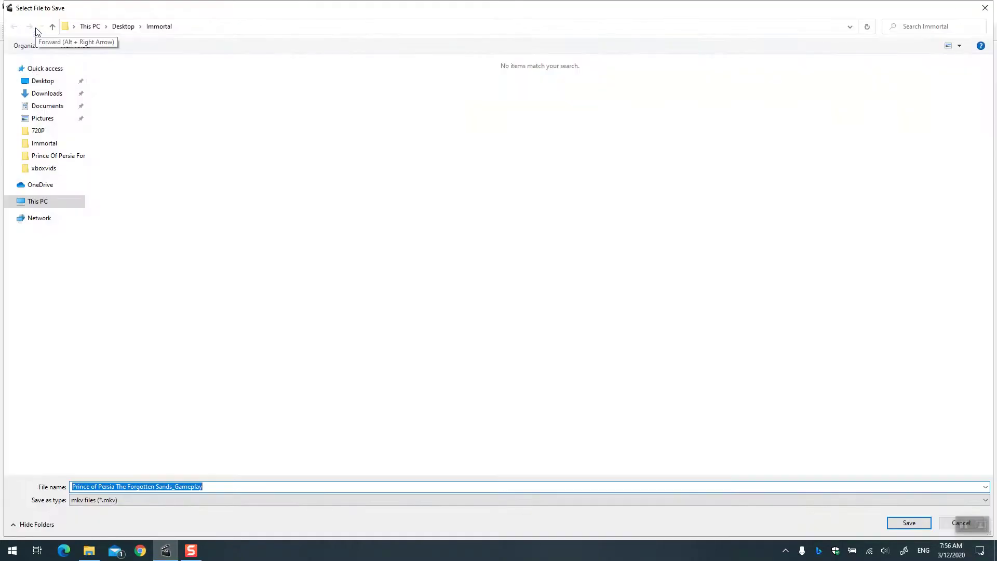
# Step: Cancel the save and set the output format to MP4 Muxer
pyautogui.press('Escape')
pyautogui.click(31, 246)
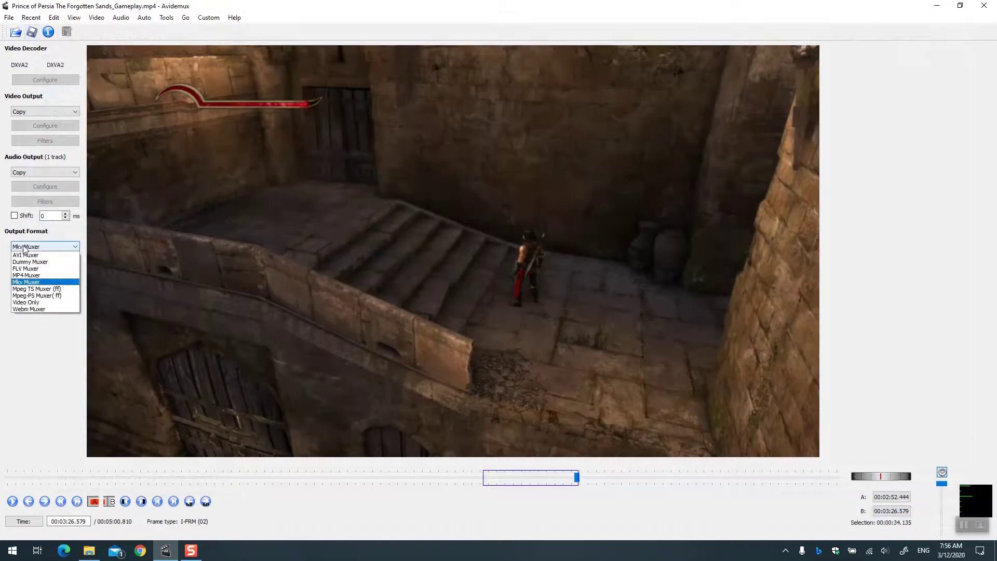
pyautogui.click(28, 275)
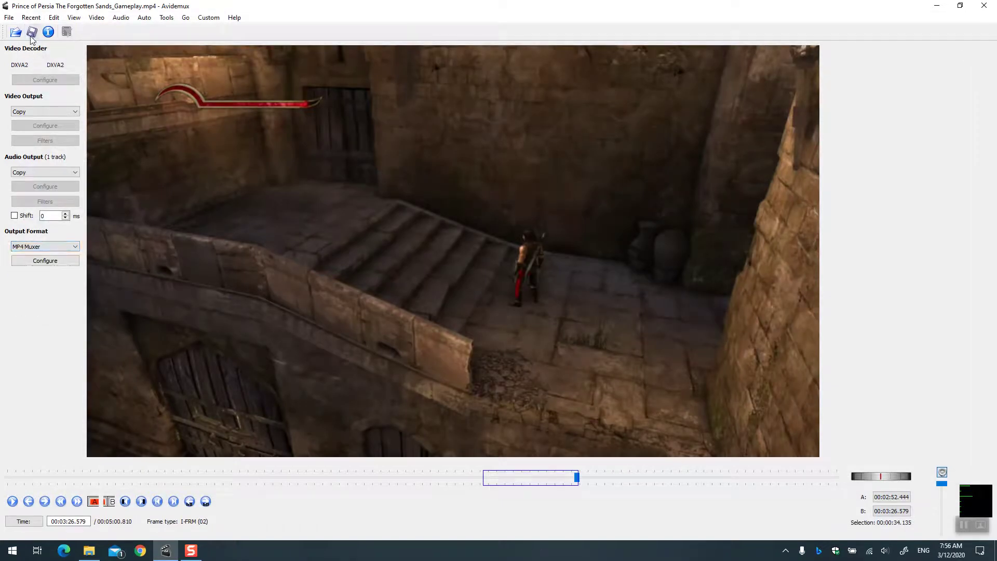
# Step: Save the marked clip as an MP4 with '_PrinceDies' appended to the file name
pyautogui.click(31, 36)
pyautogui.press('End')
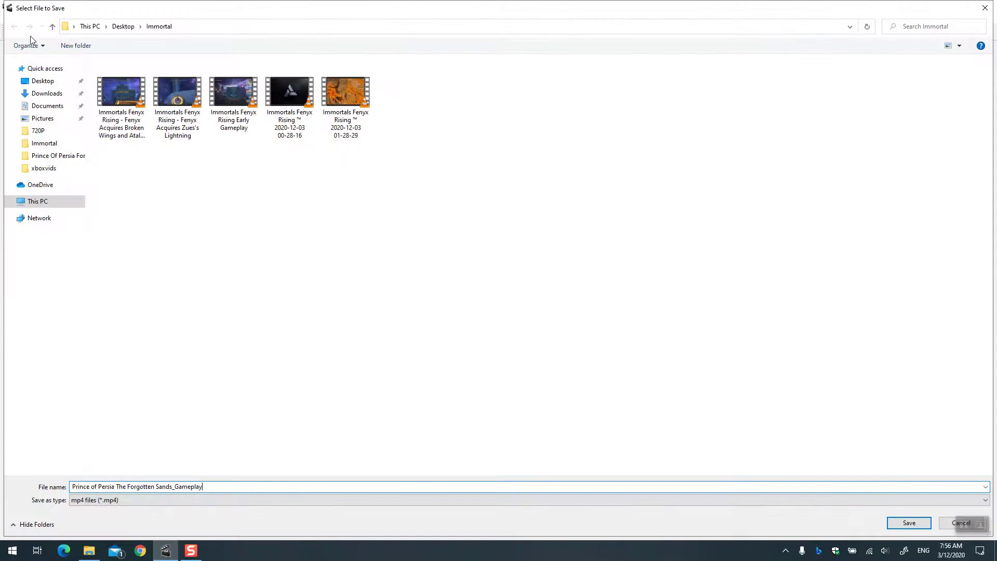
pyautogui.write('_PrinceDies')
pyautogui.press('Return')
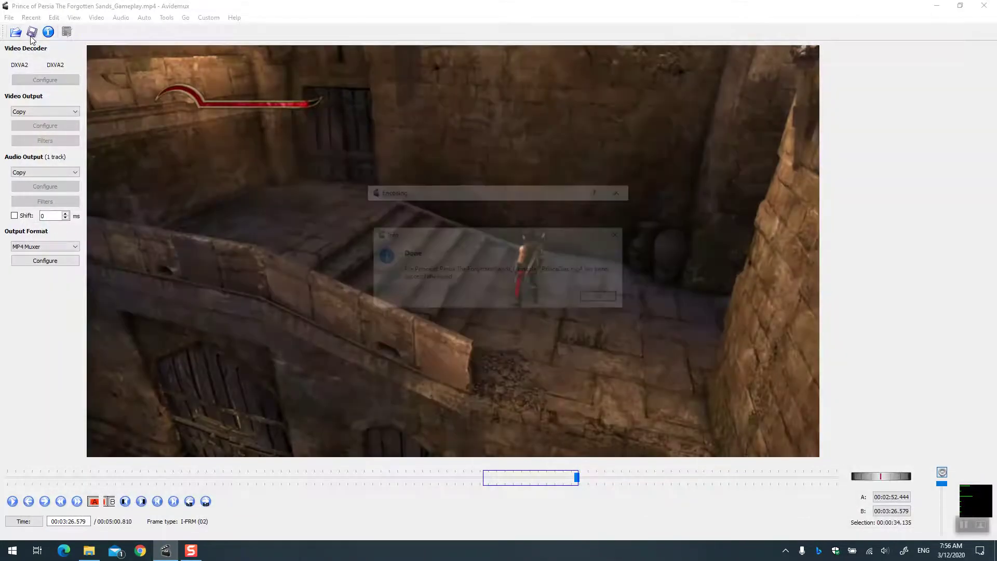
pyautogui.press('Return')
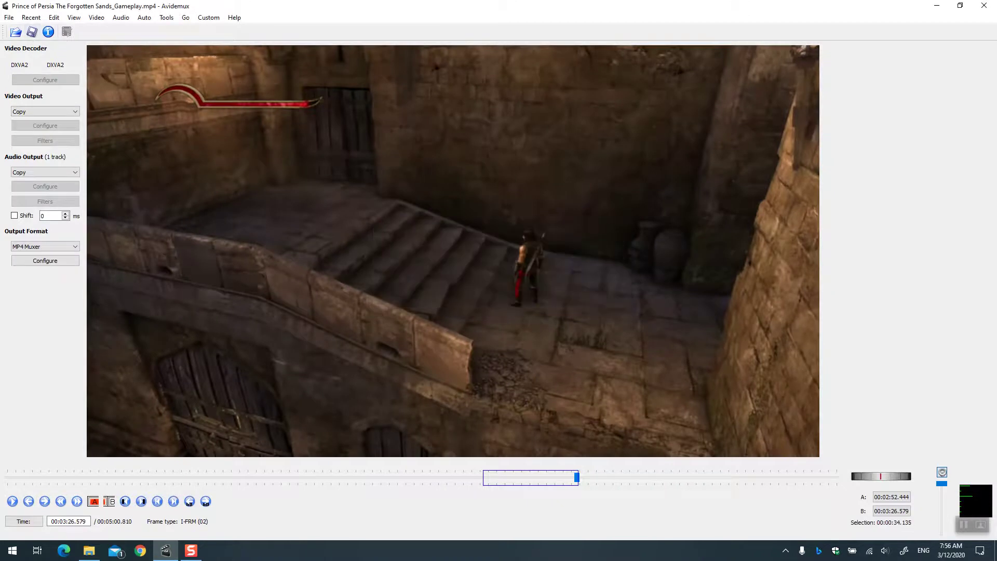
# Step: Check the 720P folder in Explorer for the saved clip, then return to Avidemux
pyautogui.click(89, 550)
pyautogui.click(205, 196)
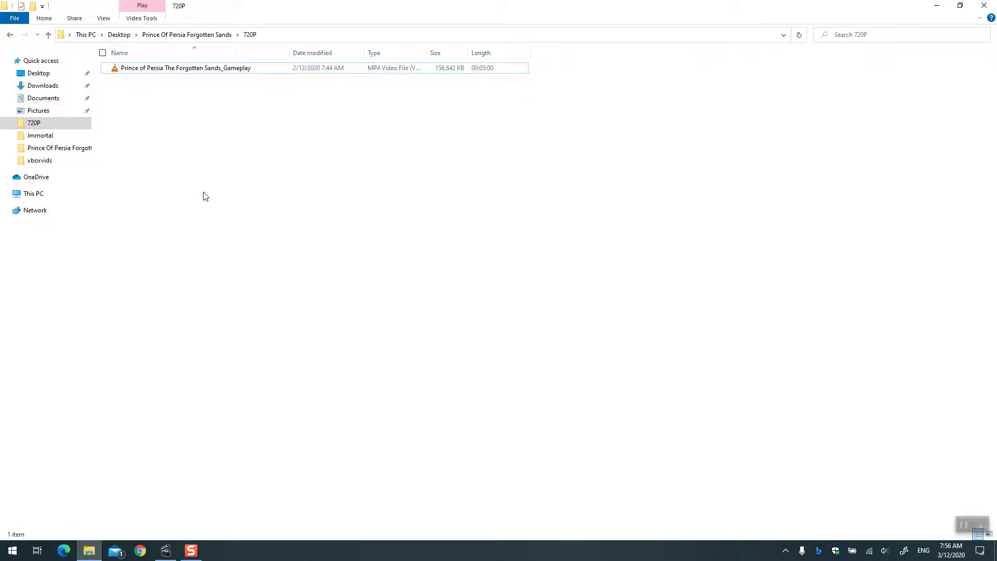
pyautogui.hotkey('alt', 'Tab')
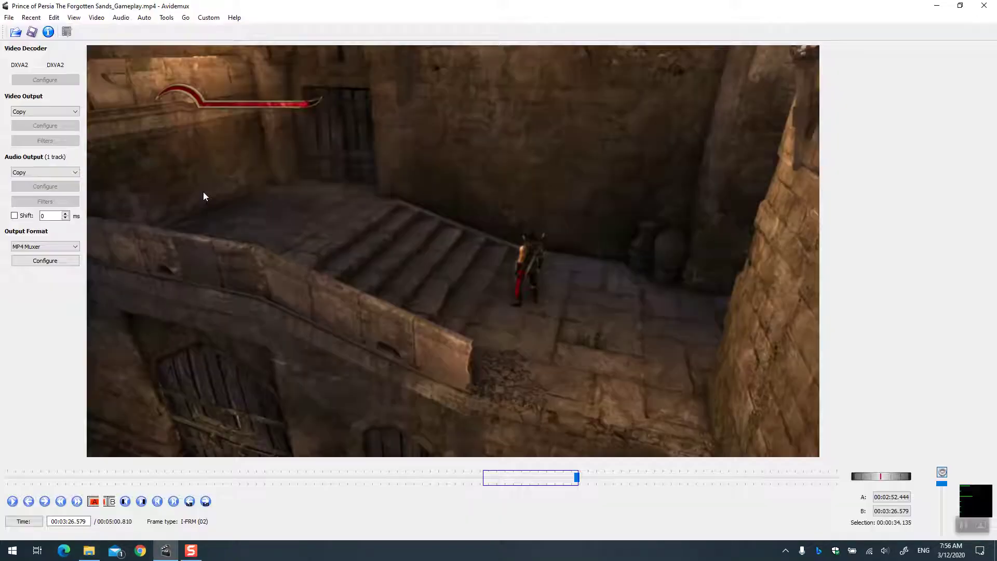
pyautogui.click(32, 33)
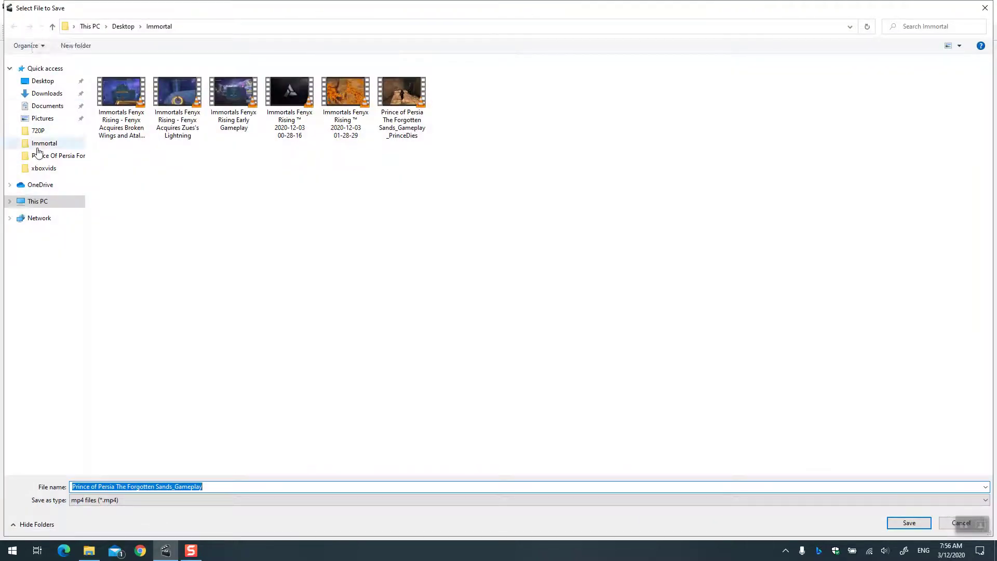
# Step: Save the clip into Prince Of Persia Forgotten Sands > 720P with '_PrinceDies' appended to its name
pyautogui.click(52, 160)
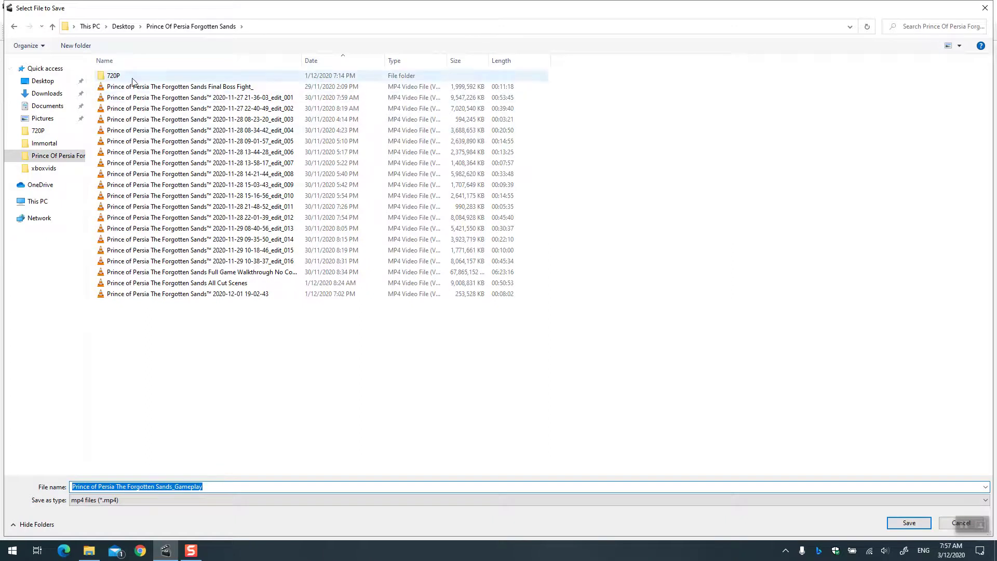
pyautogui.doubleClick(129, 76)
pyautogui.click(241, 486)
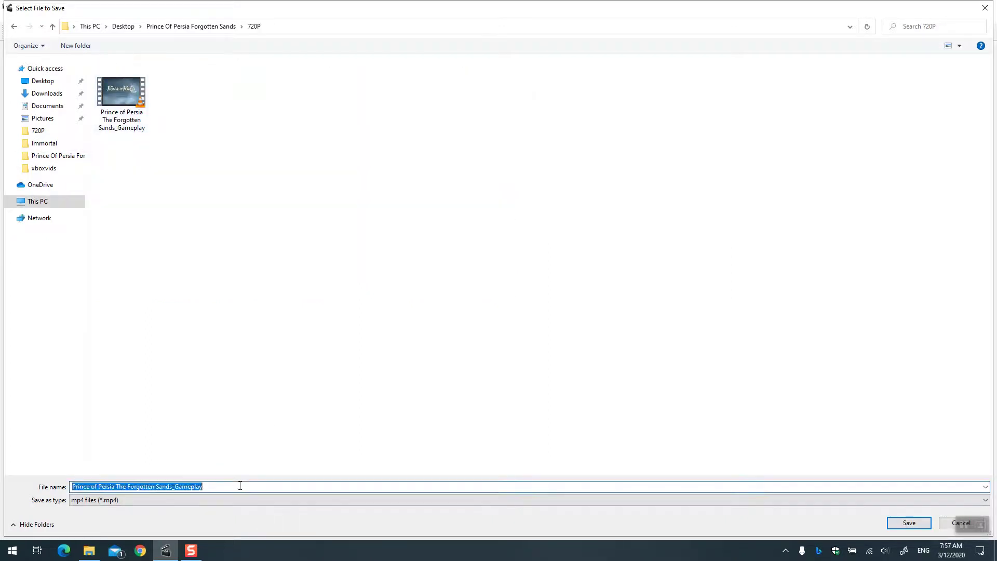
pyautogui.click(241, 486)
pyautogui.write('_PrinceDies')
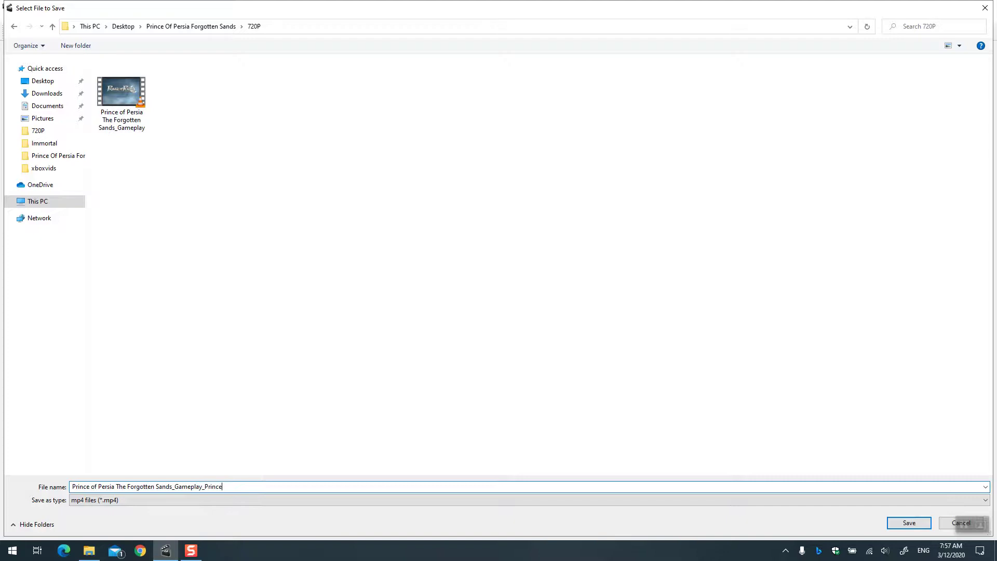
pyautogui.press('Return')
pyautogui.press('Return')
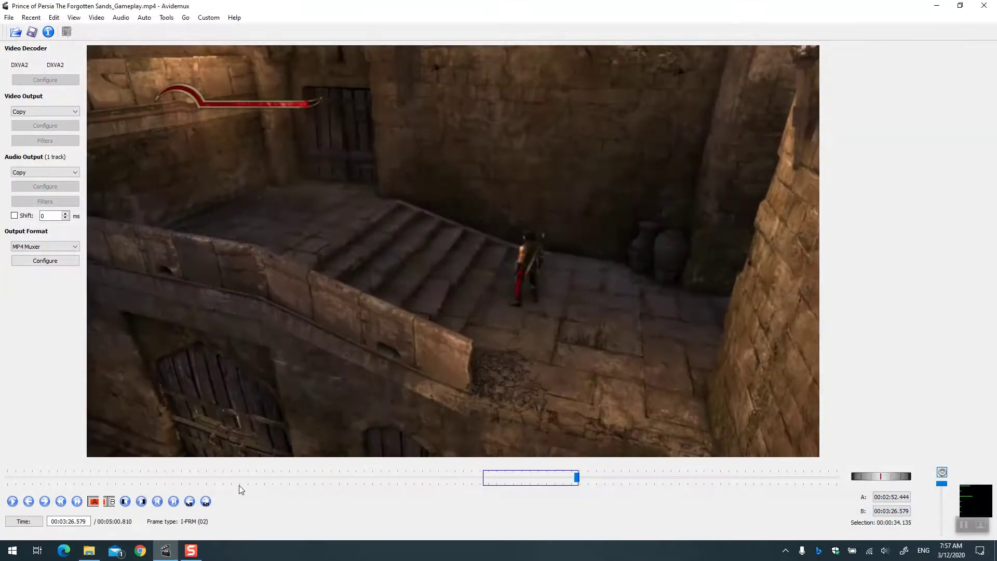
pyautogui.hotkey('alt', 'Tab')
# Step: Play Prince of Persia The Forgotten Sands_Gameplay_PrinceDies.mp4 in VLC, then close VLC and return to Avidemux
pyautogui.doubleClick(242, 78)
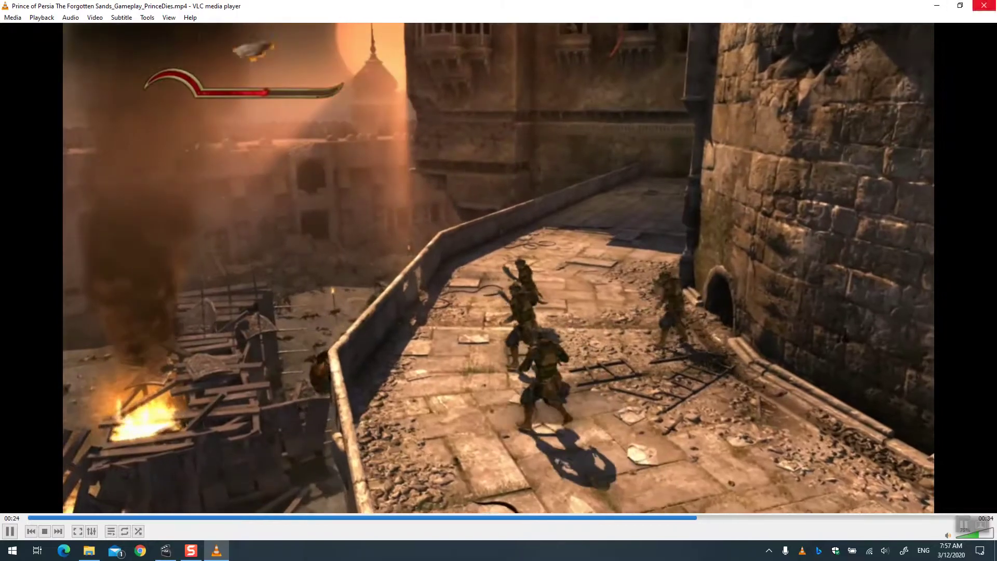
pyautogui.hotkey('ctrl', 'q')
pyautogui.hotkey('alt', 'Tab')
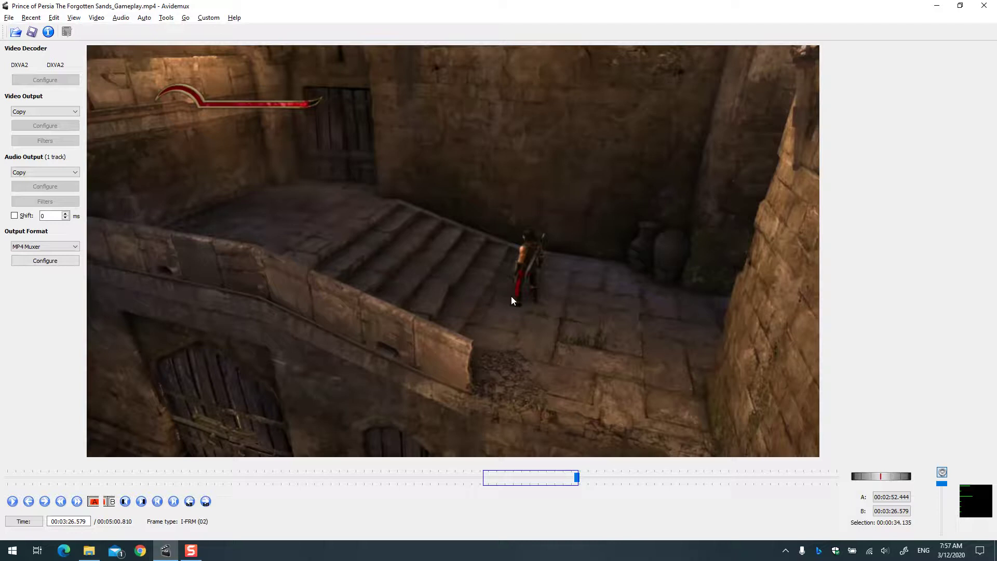
# Step: Delete the 2:52.444–3:26.579 selection and scrub the 4:26.674 result back to about 1:10
pyautogui.press('Delete')
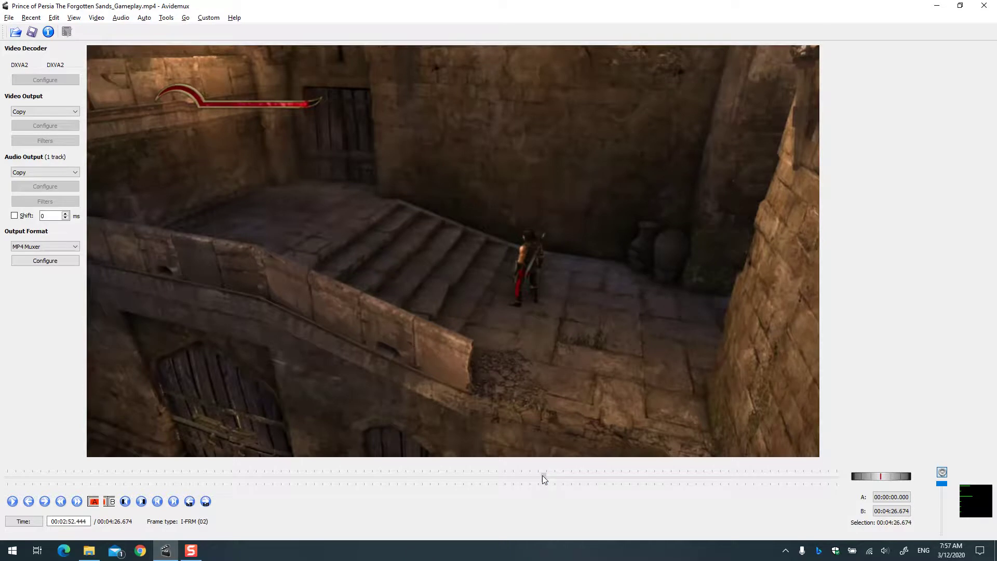
pyautogui.moveTo(541, 475); pyautogui.dragTo(637, 474)
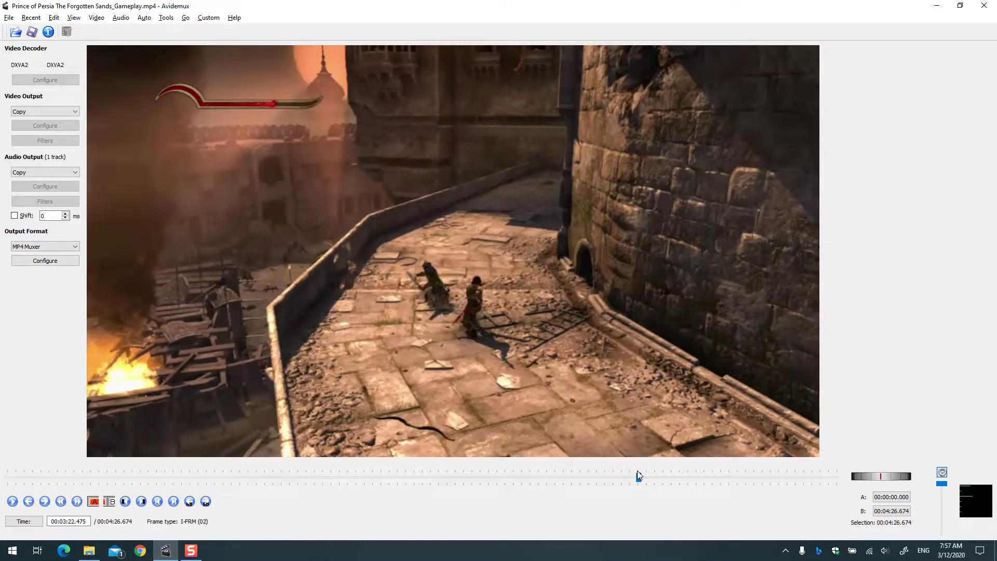
pyautogui.moveTo(637, 474); pyautogui.dragTo(663, 477)
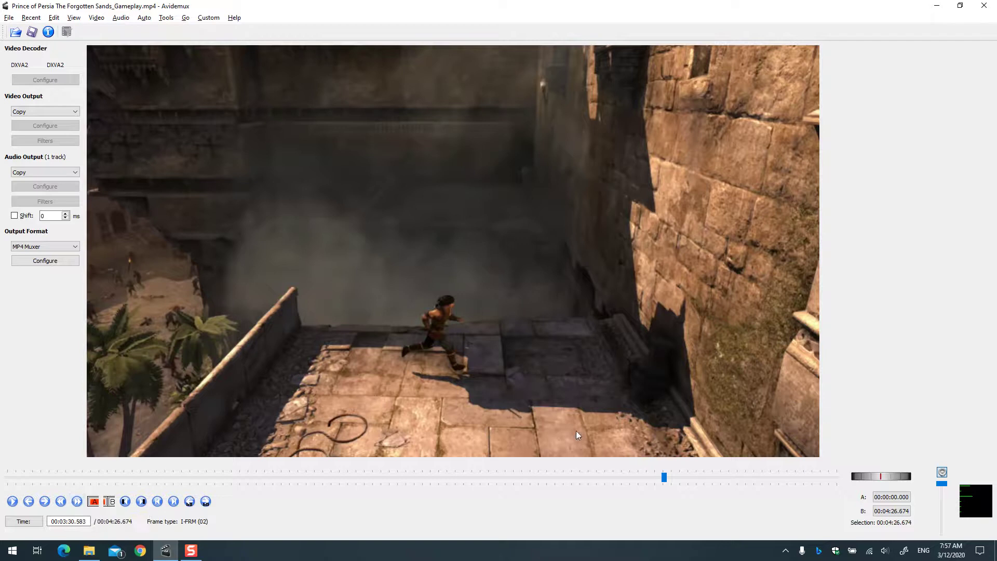
pyautogui.moveTo(663, 478)
pyautogui.mouseDown()
pyautogui.moveTo(228, 477)
pyautogui.moveTo(314, 488)
pyautogui.mouseUp()
# Step: Mark 1:10.239 to 1:36.265, then extend the end to 1:40.269 and bring up the save dialog
pyautogui.click(94, 502)
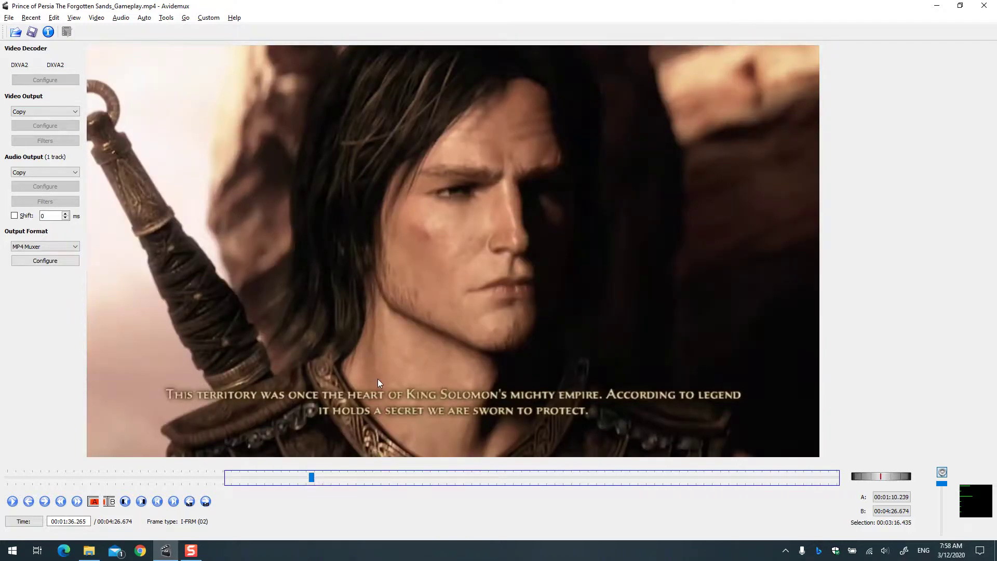
pyautogui.click(109, 502)
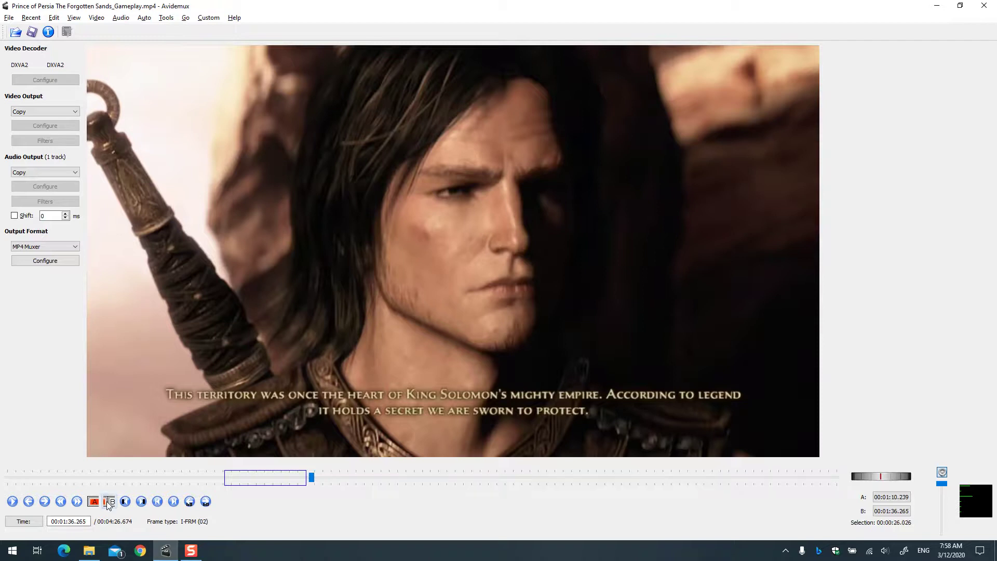
pyautogui.click(31, 32)
pyautogui.press('Return')
pyautogui.moveTo(312, 483); pyautogui.dragTo(323, 479)
pyautogui.click(109, 502)
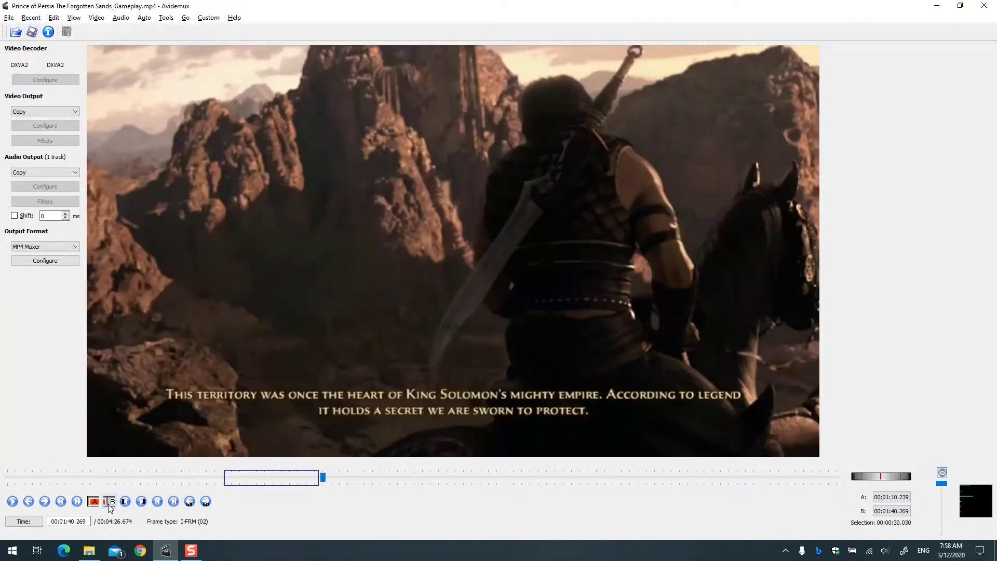
pyautogui.click(32, 32)
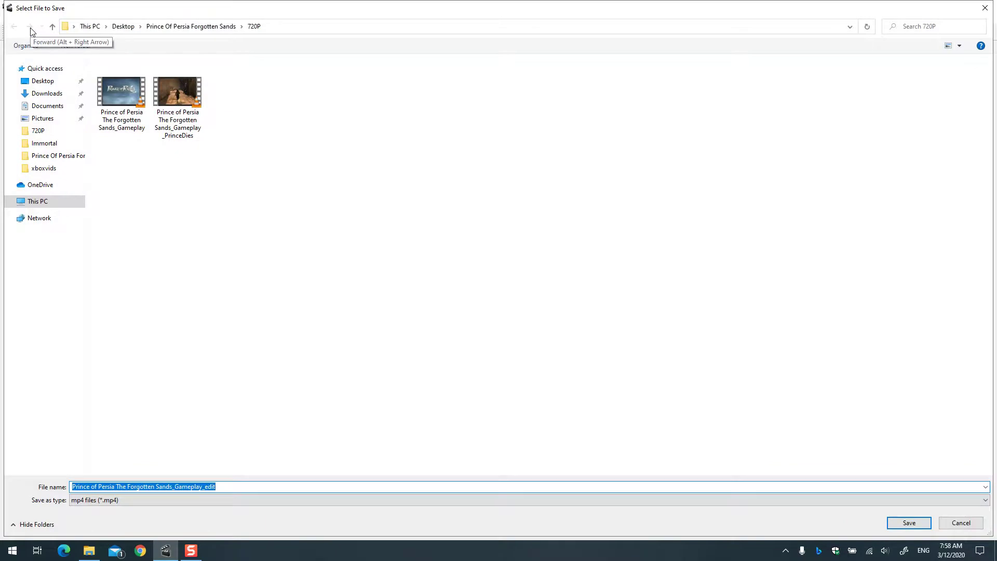
# Step: Cancel the save dialog, keeping the 1:10.239–1:40.269 selection, and advance two keyframes
pyautogui.press('Escape')
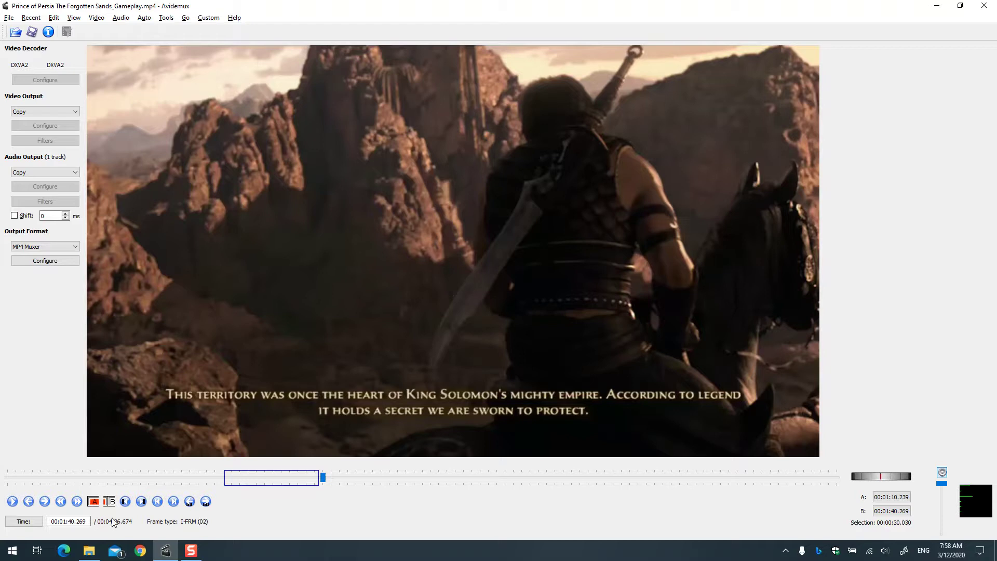
pyautogui.click(76, 501)
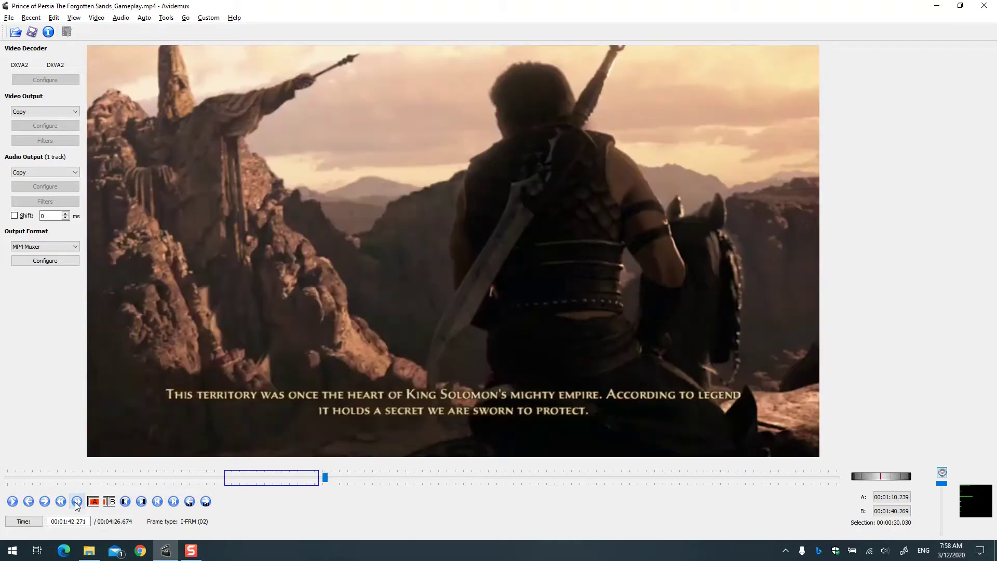
pyautogui.click(77, 501)
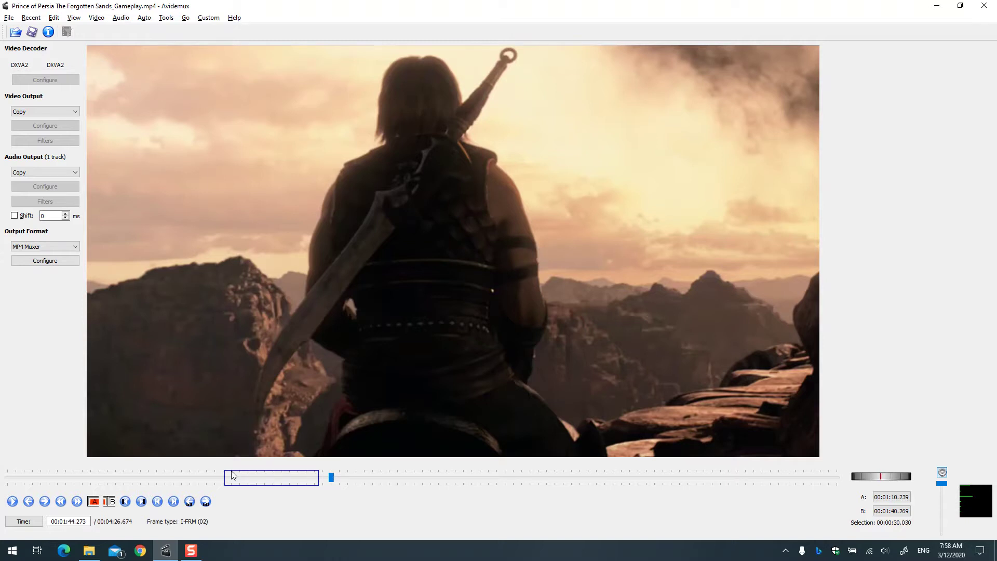
# Step: Select from the video's start (0:00.066) to 0:08.074, covering the opening title screen
pyautogui.click(7, 477)
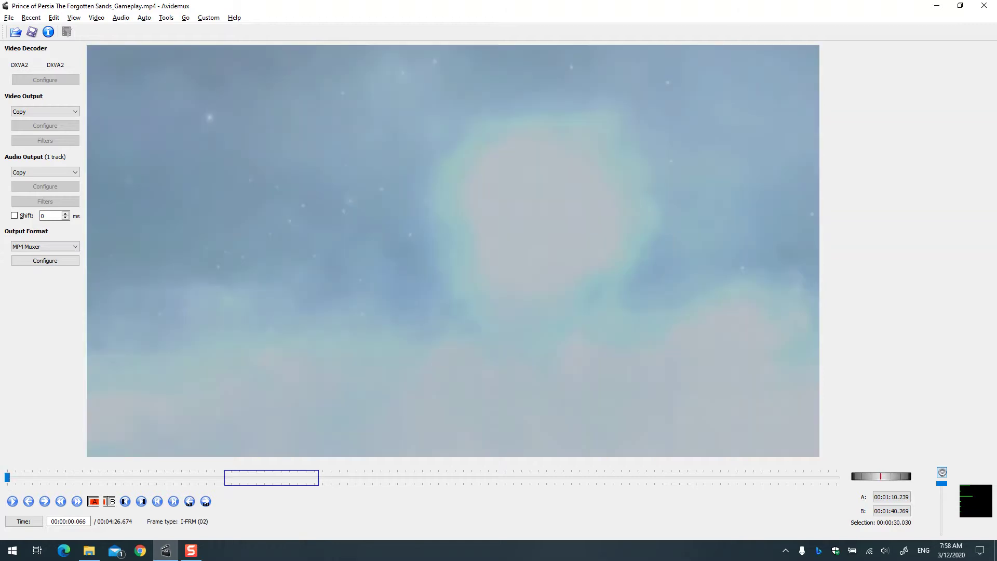
pyautogui.click(94, 501)
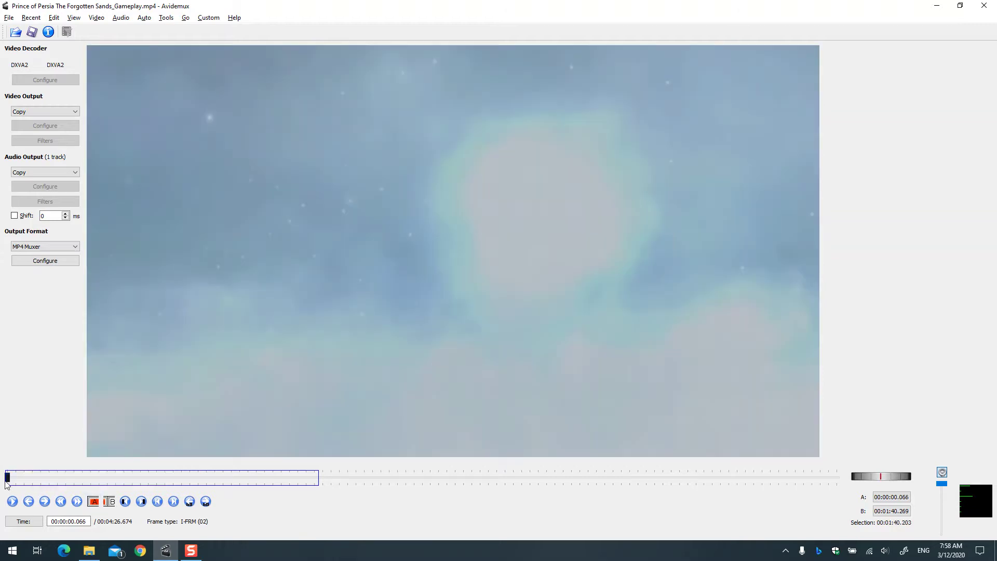
pyautogui.moveTo(7, 478); pyautogui.dragTo(30, 478)
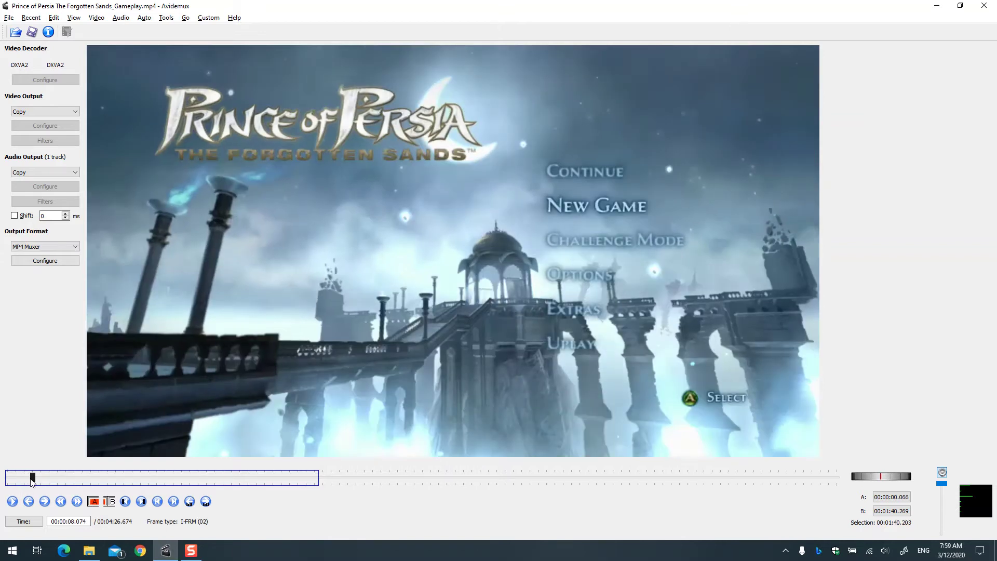
pyautogui.click(110, 502)
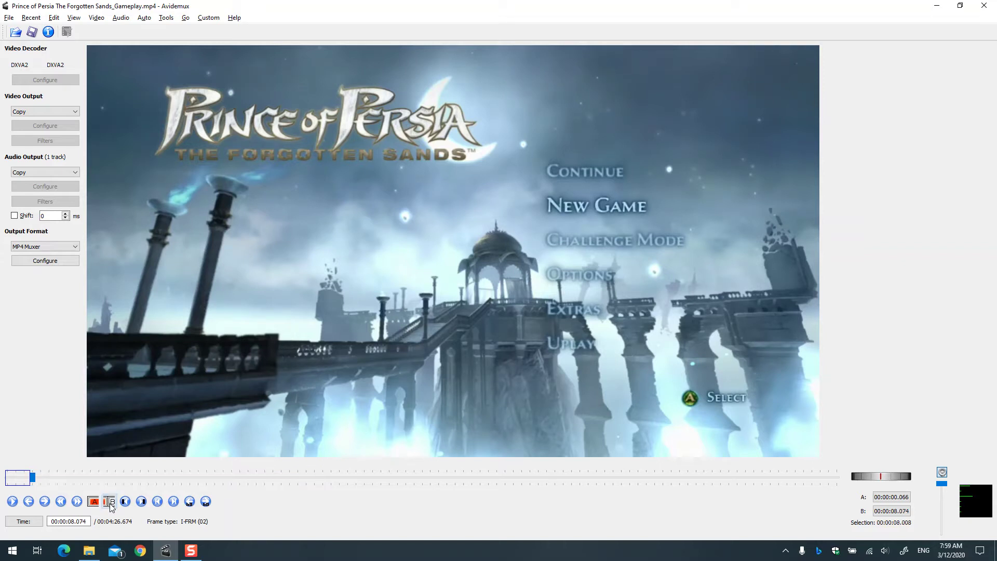